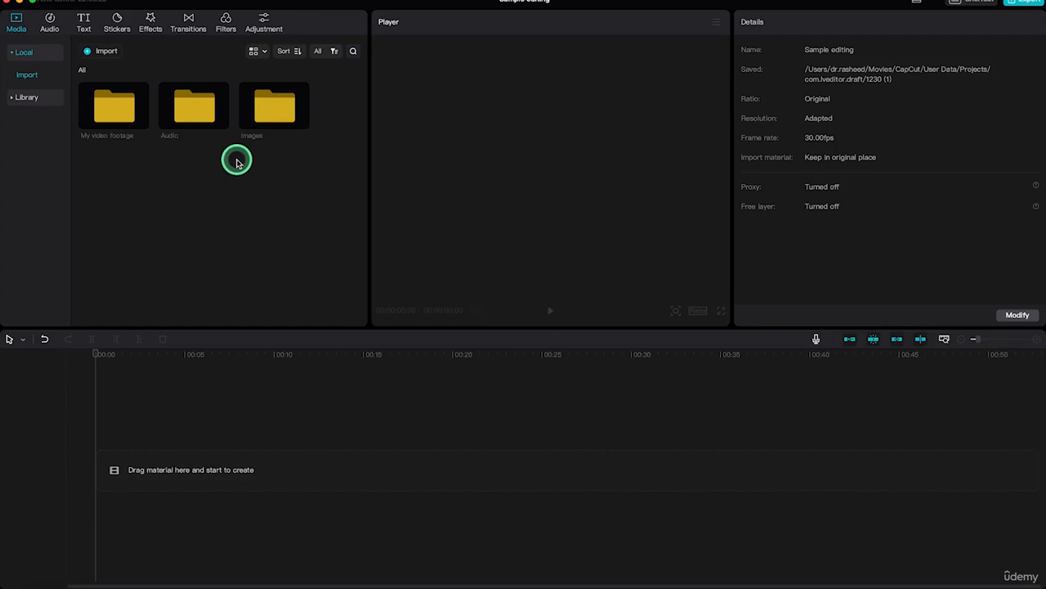
# Open the My video footage folder and place the pexels-kampus-production clip at the start of the timeline.
pyautogui.doubleClick(127, 121)
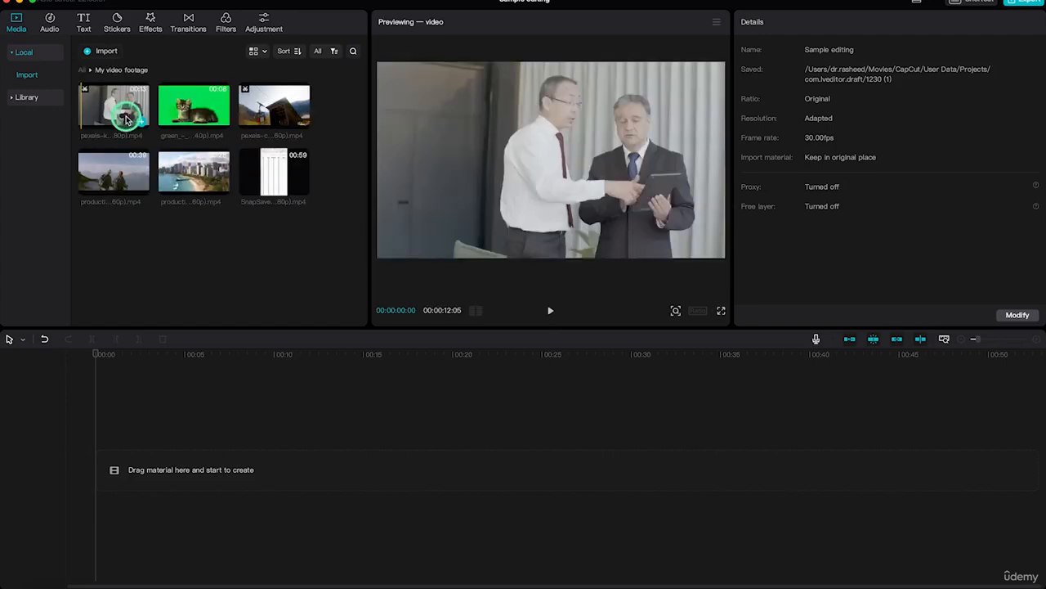
pyautogui.click(100, 121)
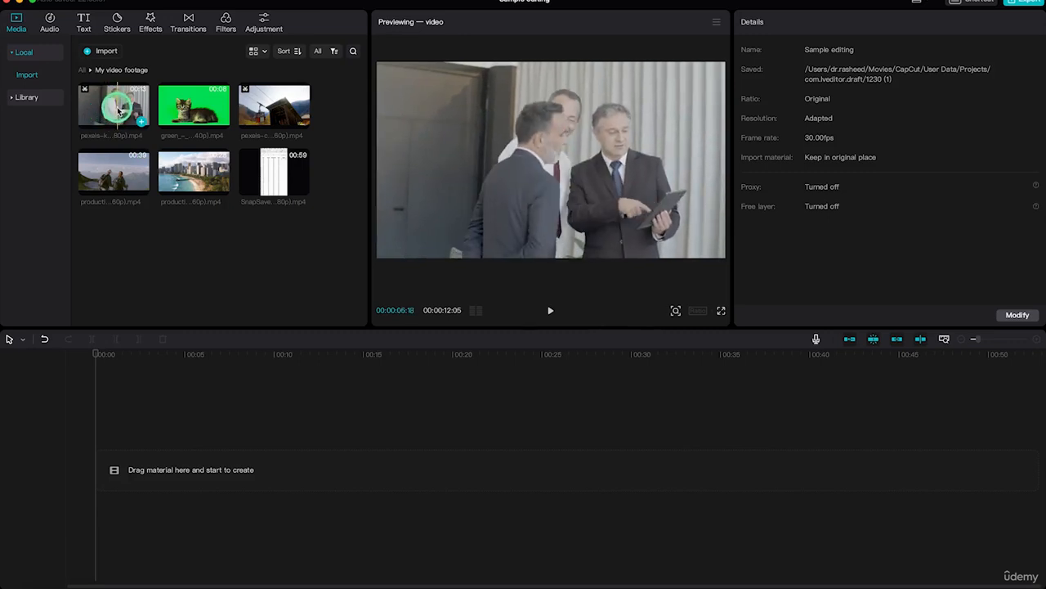
pyautogui.moveTo(117, 109); pyautogui.dragTo(102, 466)
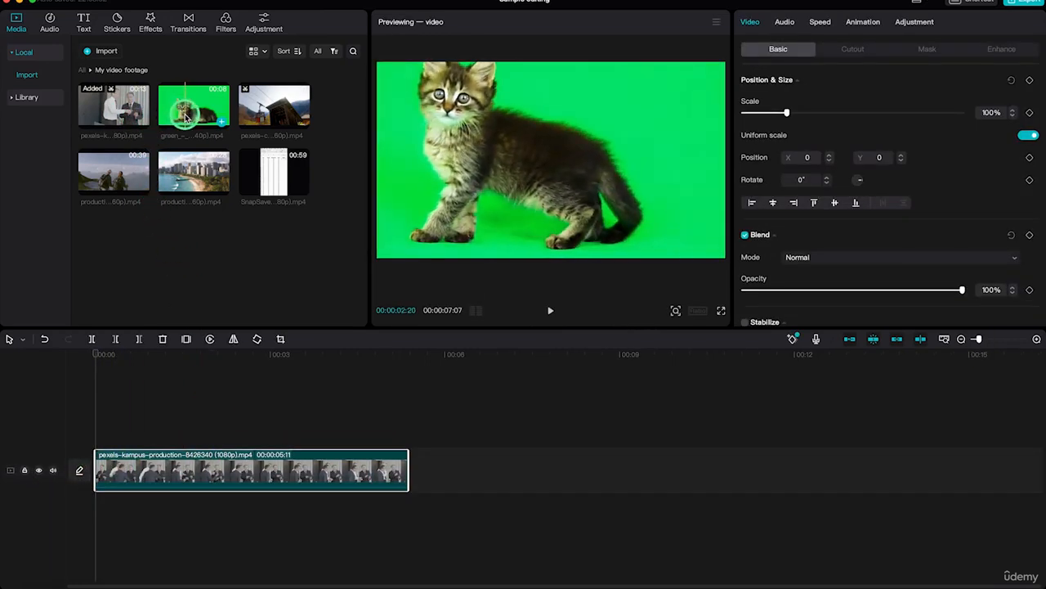
# Add the pexels-creativ-medium clip ahead of the existing clip on the track and move the playhead to 00:00:02:12.
pyautogui.click(259, 116)
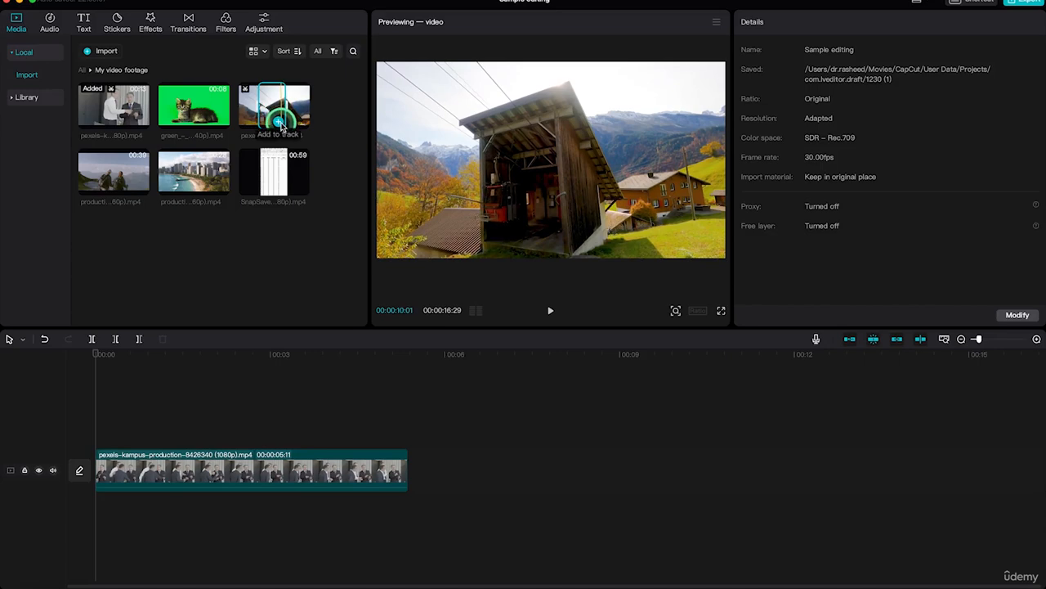
pyautogui.click(280, 121)
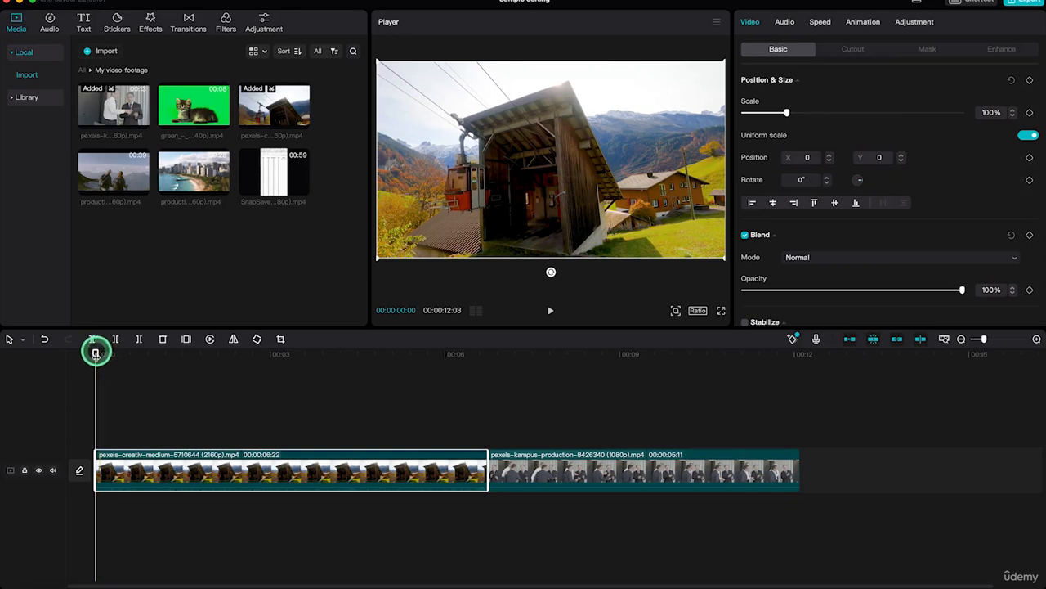
pyautogui.moveTo(95, 354); pyautogui.dragTo(235, 391)
pyautogui.click(521, 245)
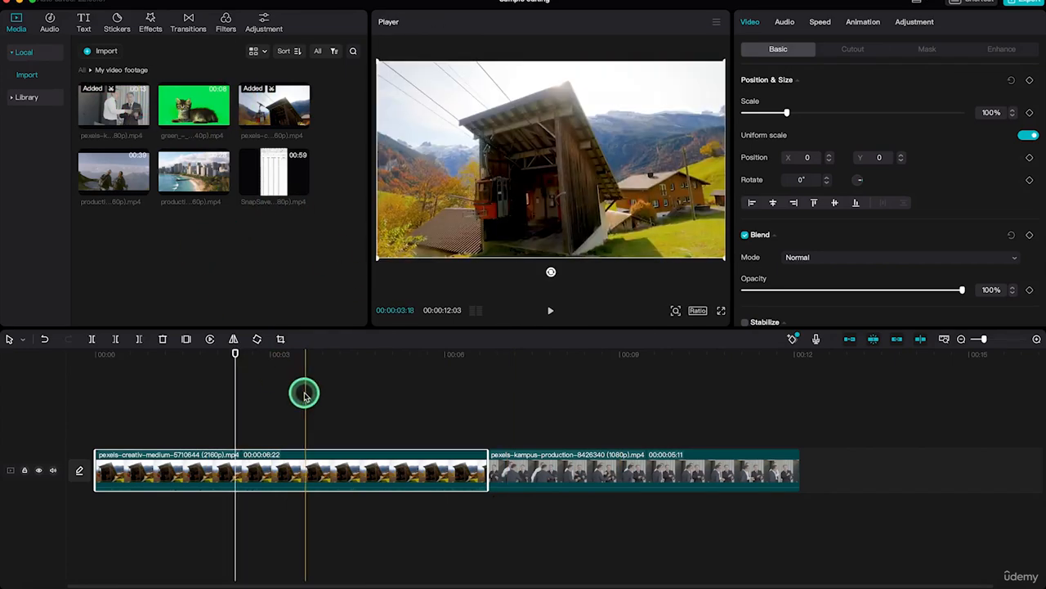
# Place type-writing-6834.mp3 from the Audio folder beneath the video track, aligned to the timeline start, and select the first video clip.
pyautogui.click(81, 71)
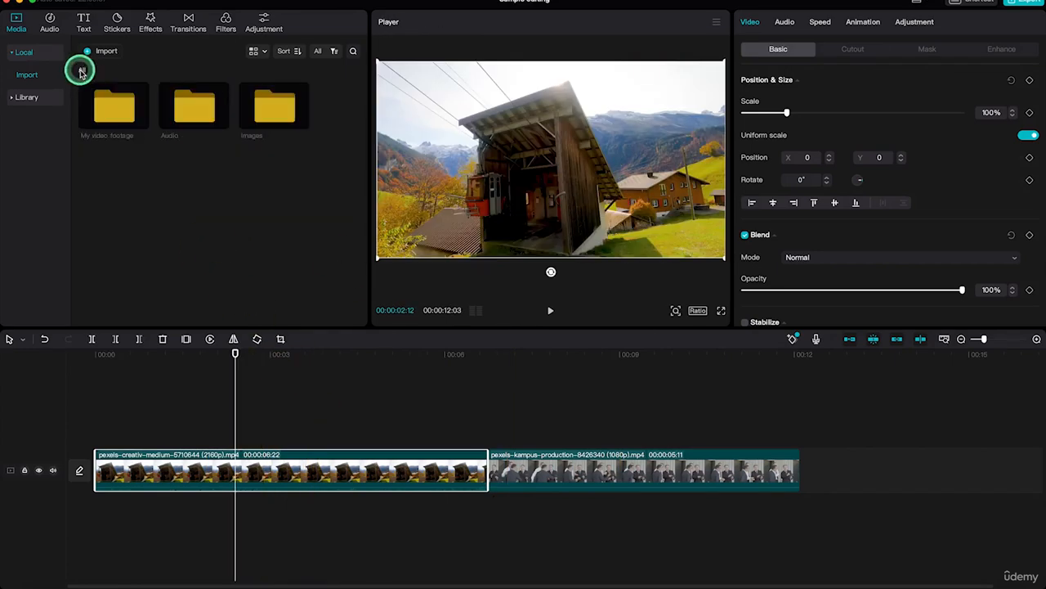
pyautogui.doubleClick(207, 114)
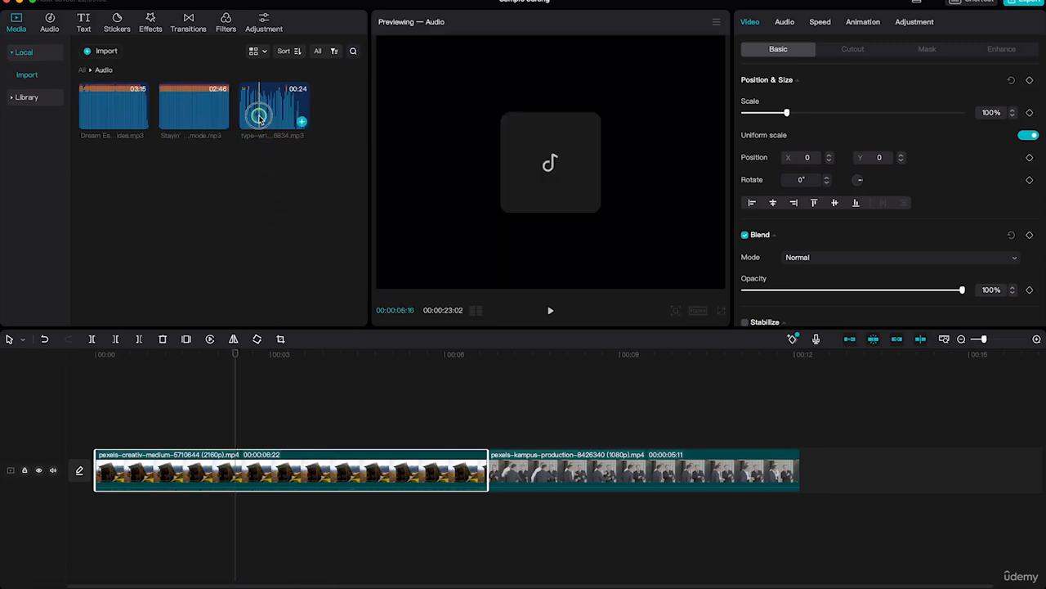
pyautogui.moveTo(258, 117); pyautogui.dragTo(90, 504)
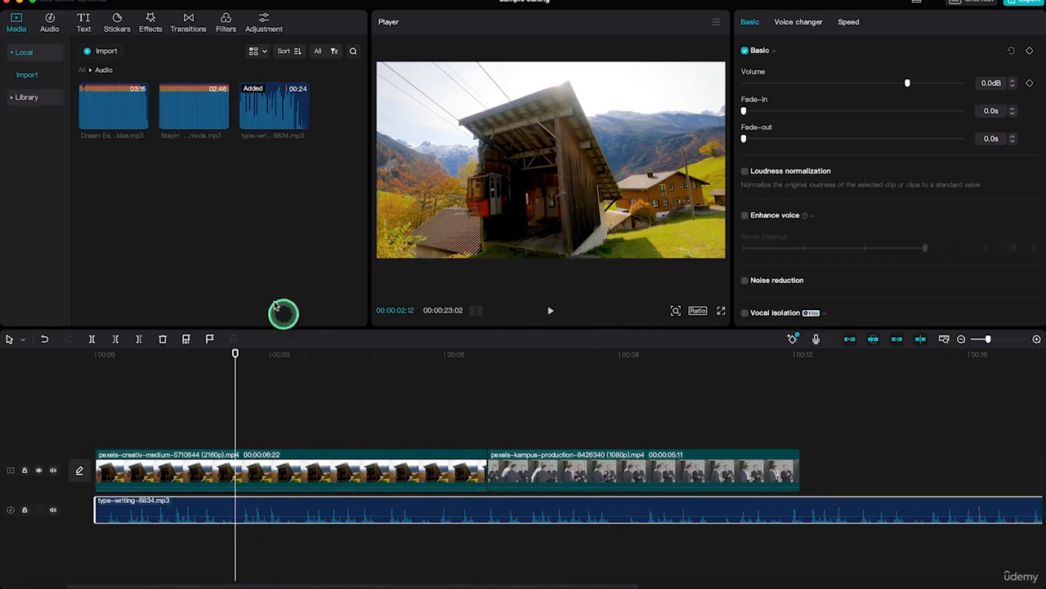
pyautogui.click(270, 473)
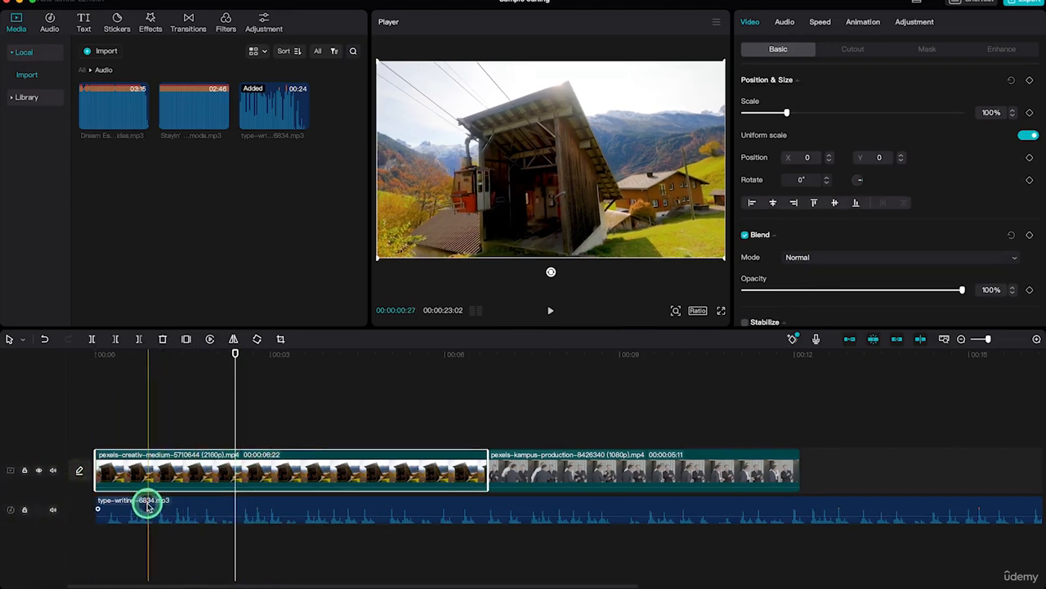
# Look over the cover options for choosing a video frame or a local image, and close them without setting a cover.
pyautogui.click(80, 471)
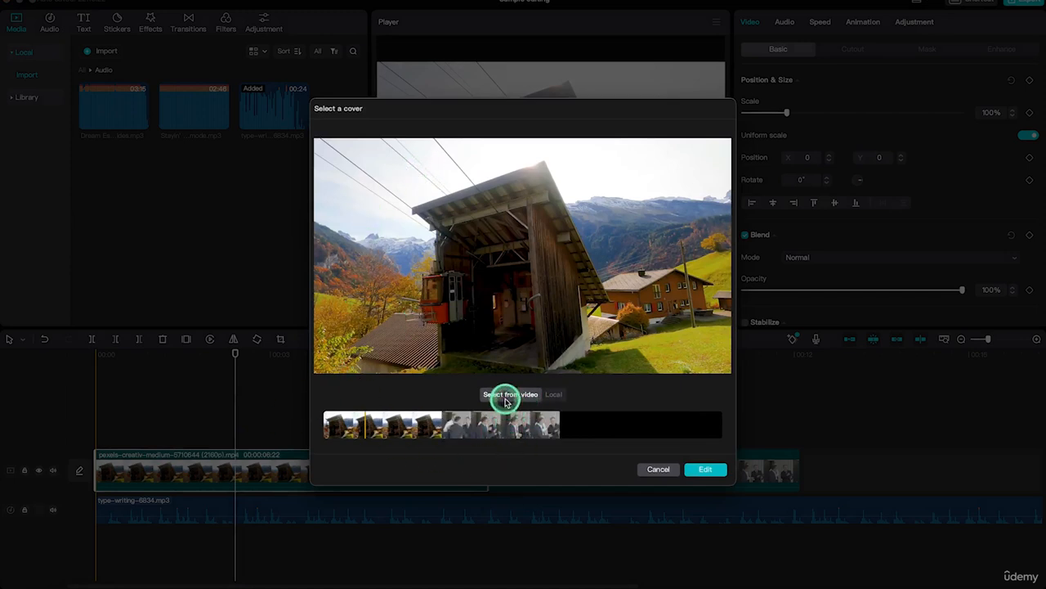
pyautogui.click(553, 395)
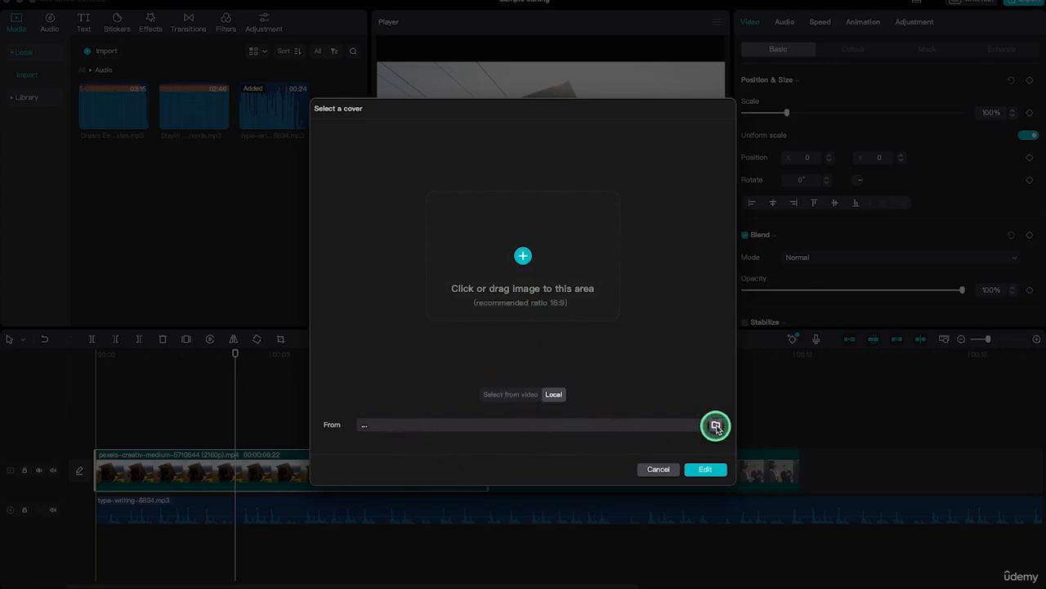
pyautogui.click(661, 470)
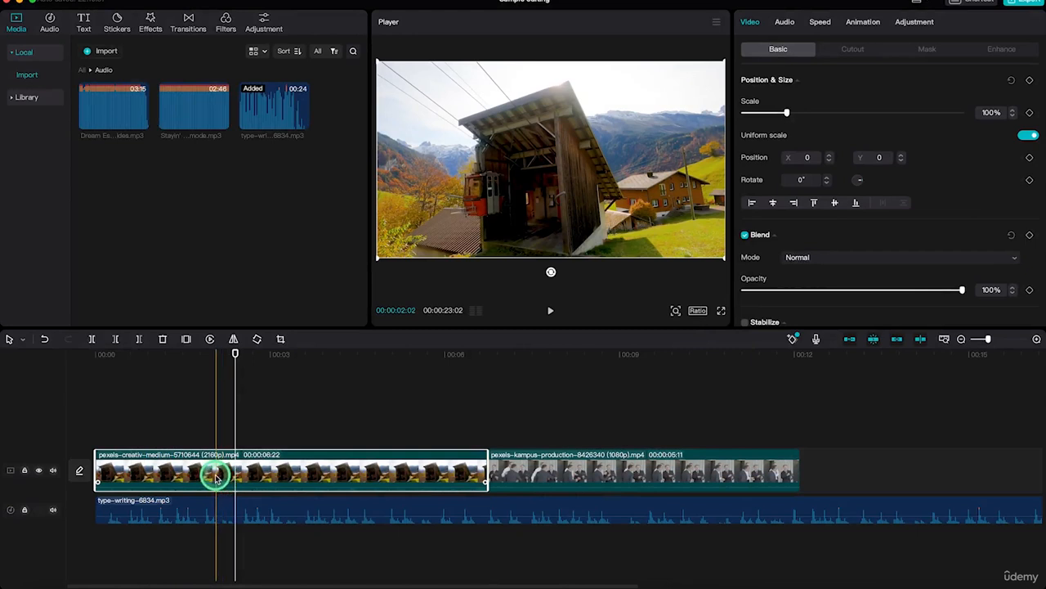
# Try the track toggles, hide and lock on the video track and mute on the audio track, restoring each one.
pyautogui.click(40, 473)
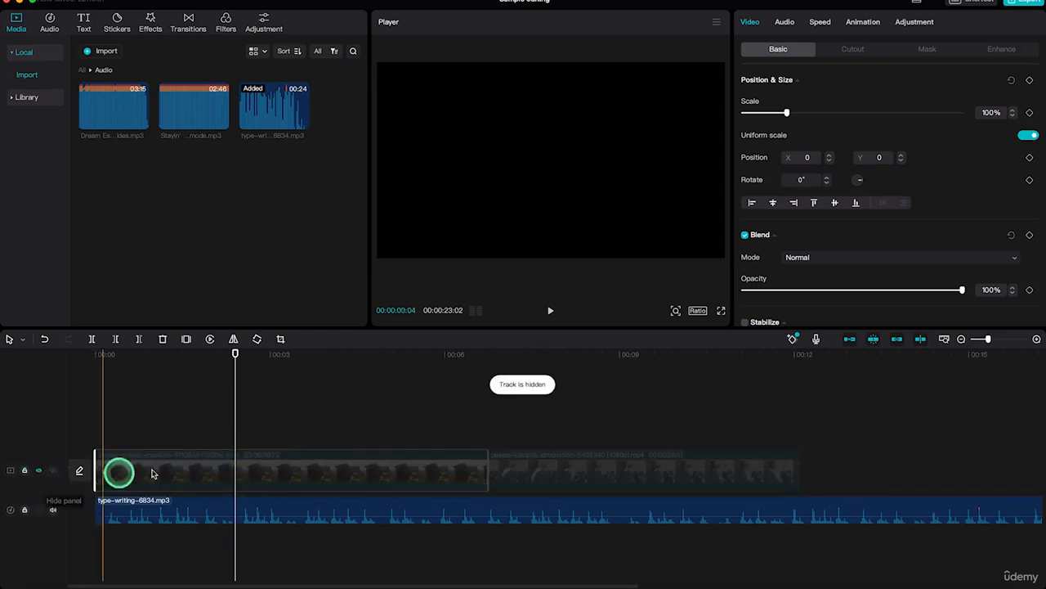
pyautogui.click(38, 473)
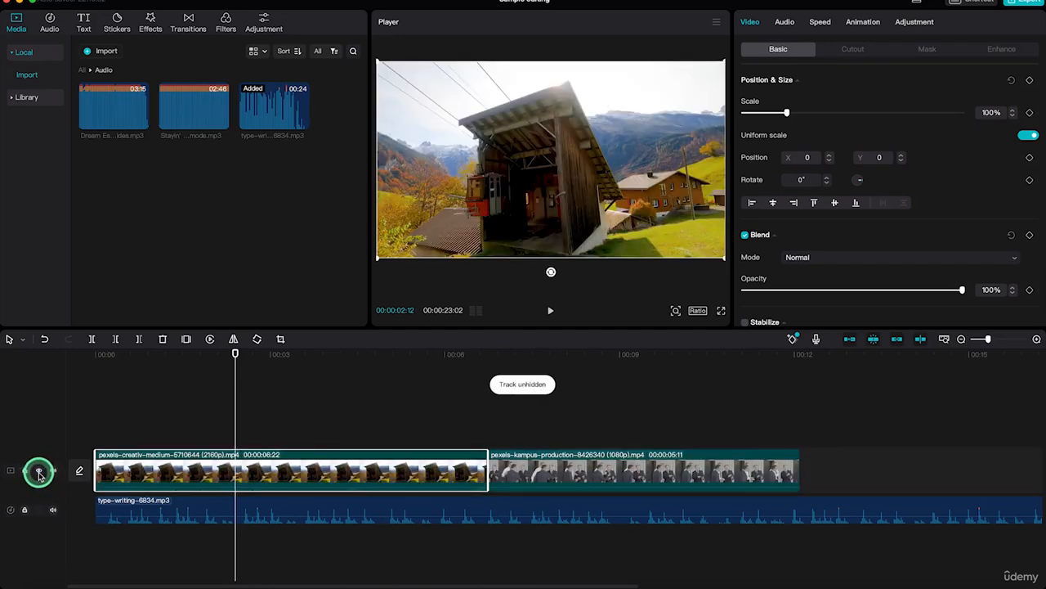
pyautogui.click(25, 472)
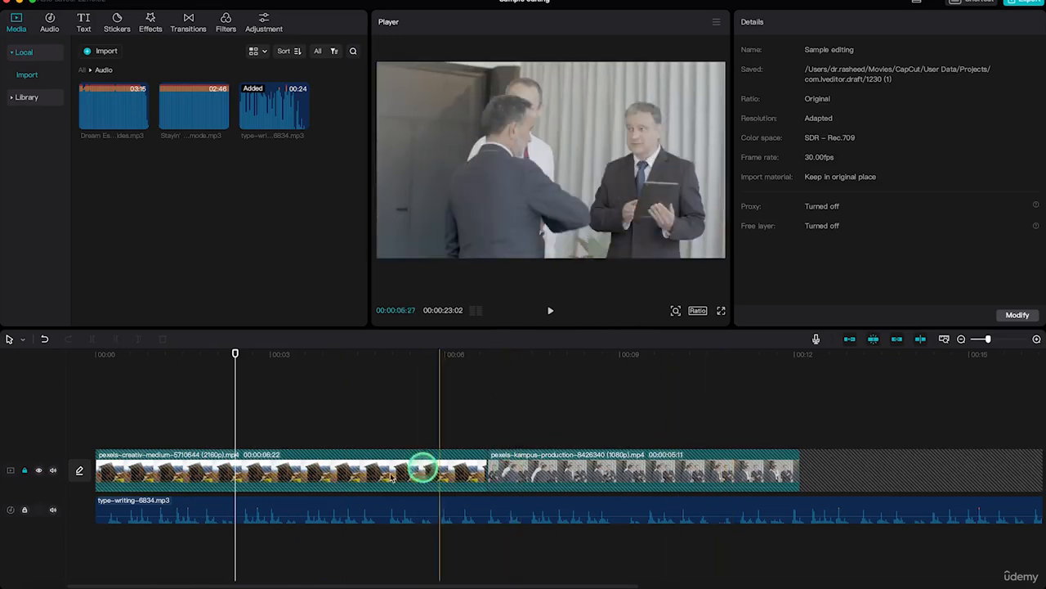
pyautogui.click(24, 472)
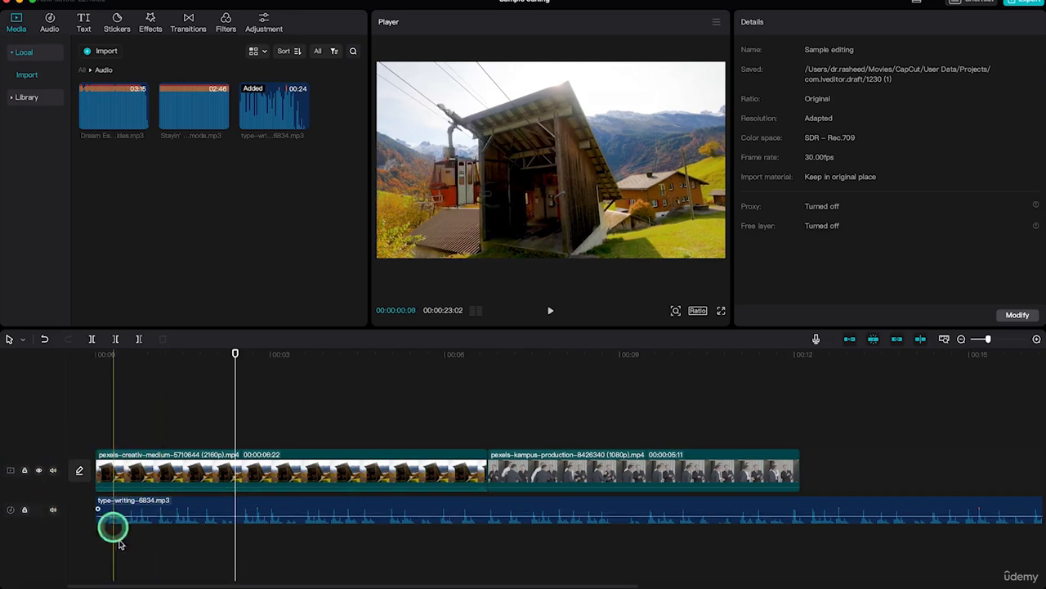
pyautogui.click(52, 511)
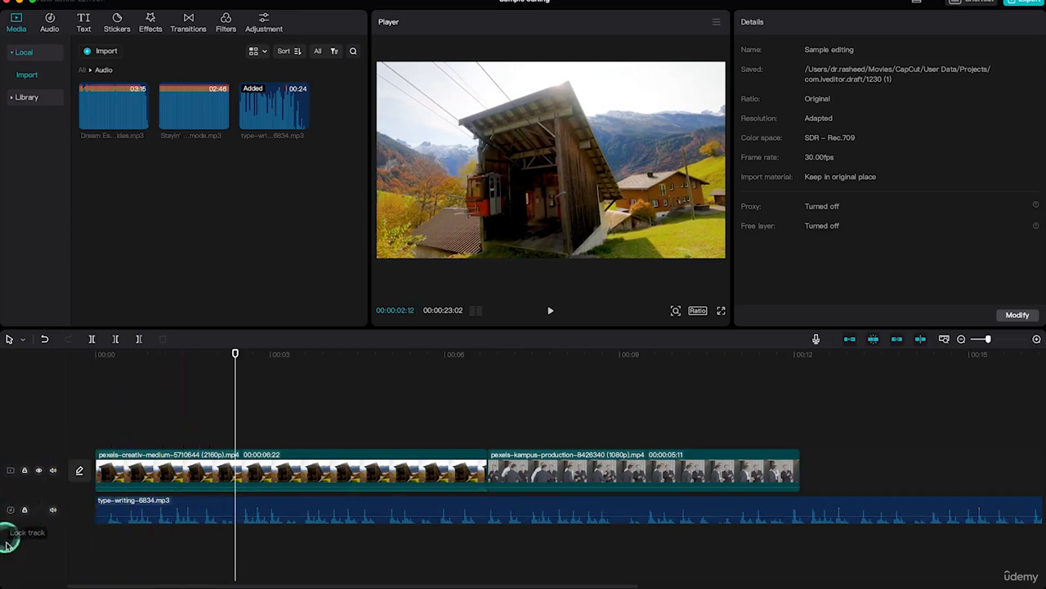
# Review the available timeline cursor modes, move the playhead to about 2 seconds and select the first video clip.
pyautogui.click(171, 474)
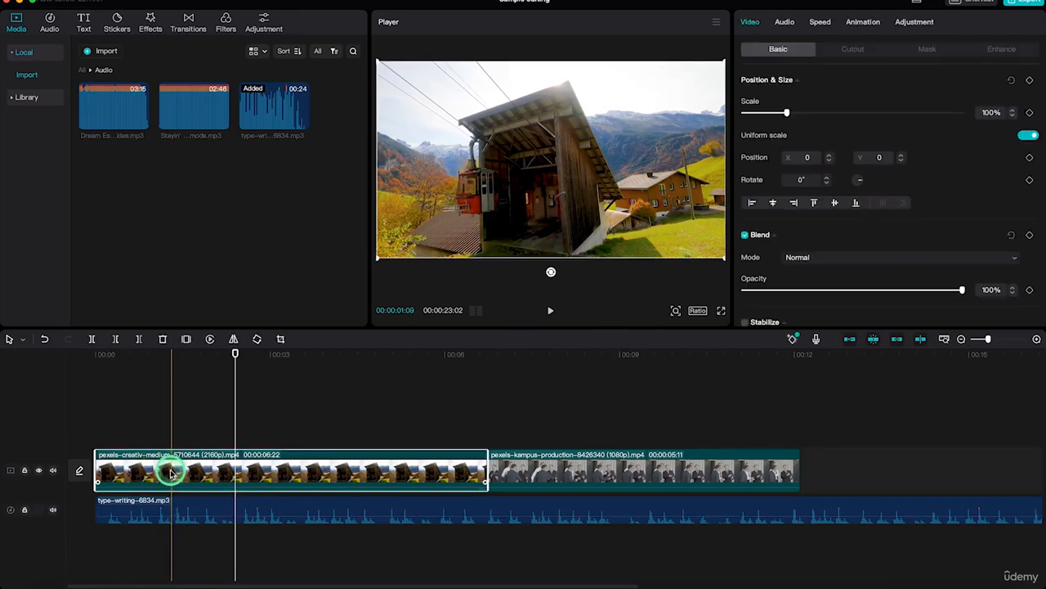
pyautogui.click(24, 340)
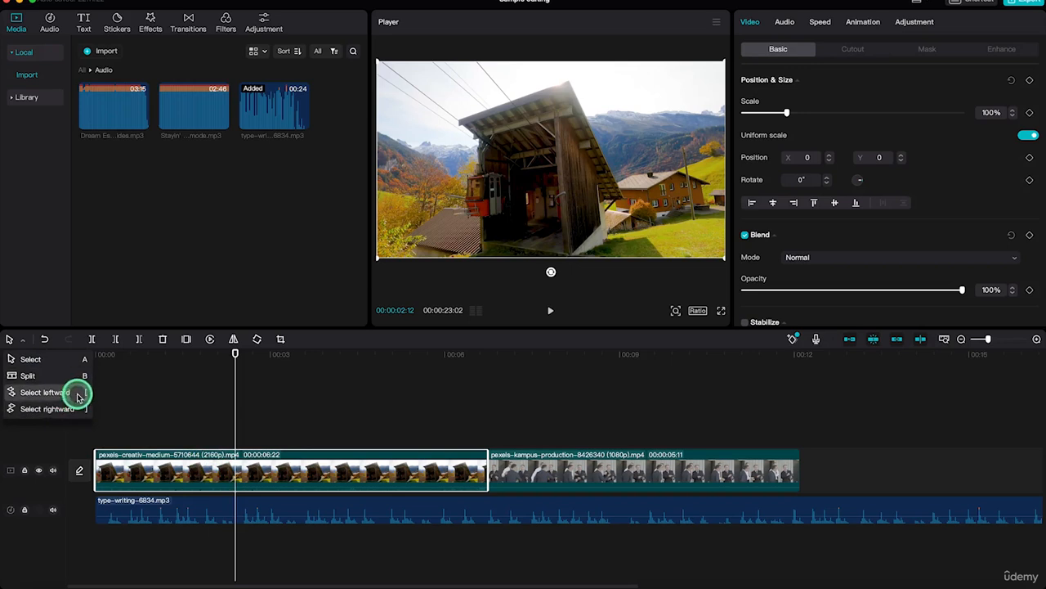
pyautogui.click(147, 438)
pyautogui.moveTo(145, 355); pyautogui.dragTo(218, 385)
pyautogui.click(262, 485)
pyautogui.click(229, 473)
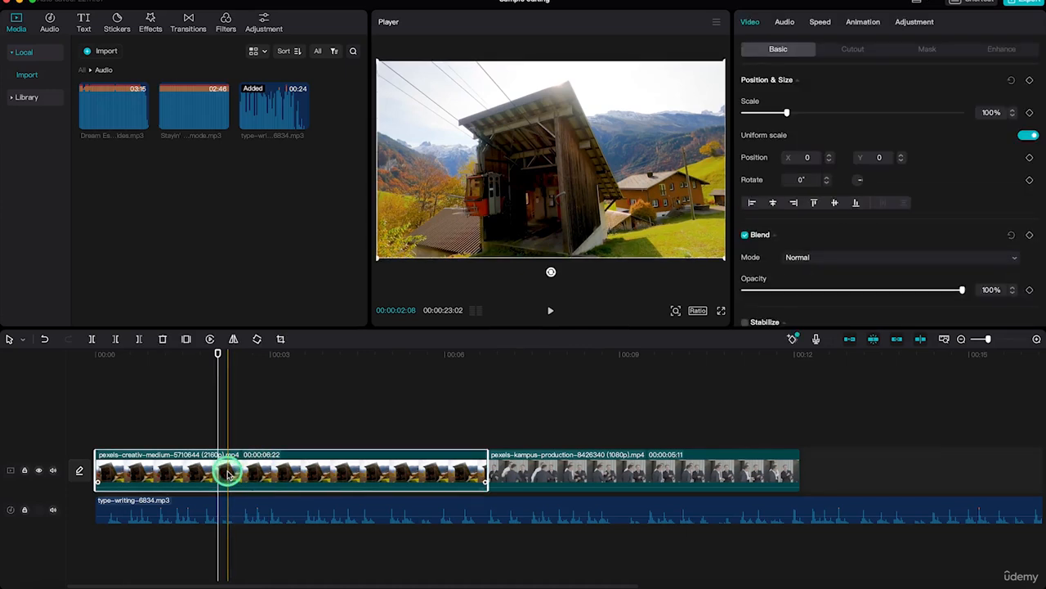
# Cut the first video clip at several points with the Split tool, and undo all the cuts.
pyautogui.click(219, 472)
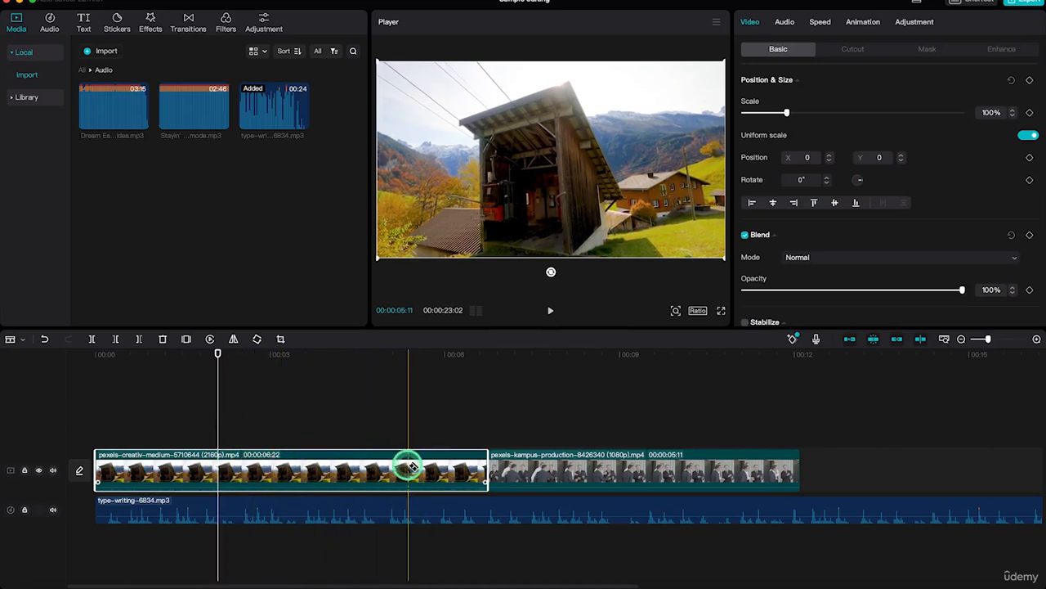
pyautogui.click(276, 455)
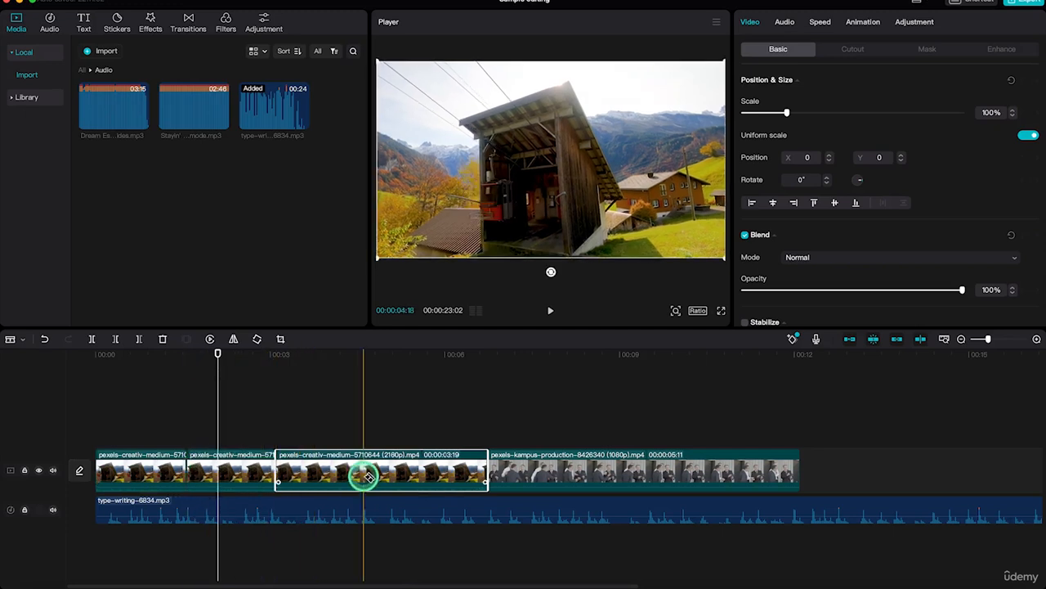
pyautogui.click(363, 472)
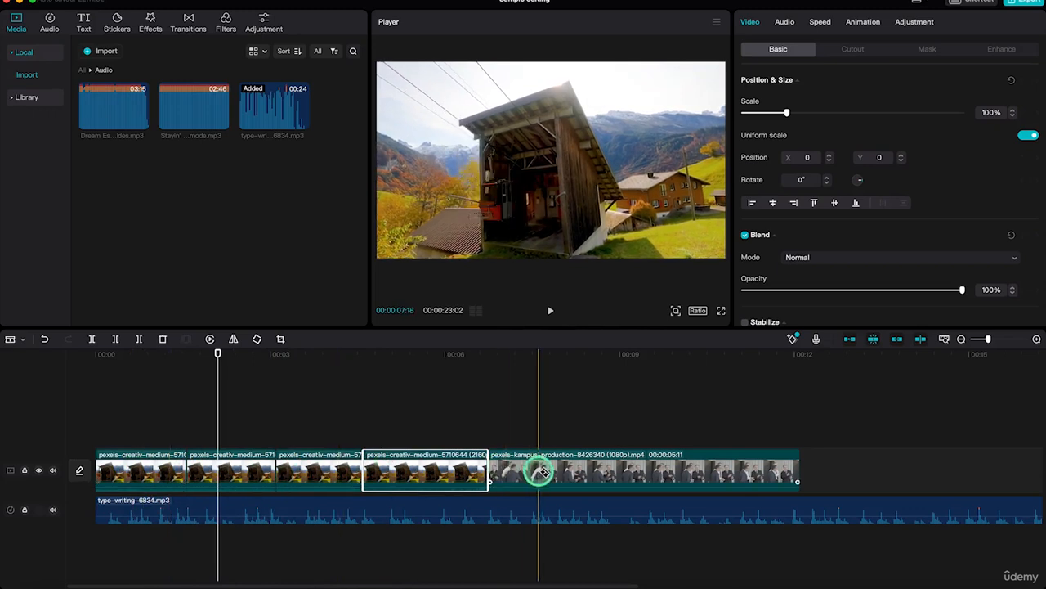
pyautogui.click(140, 480)
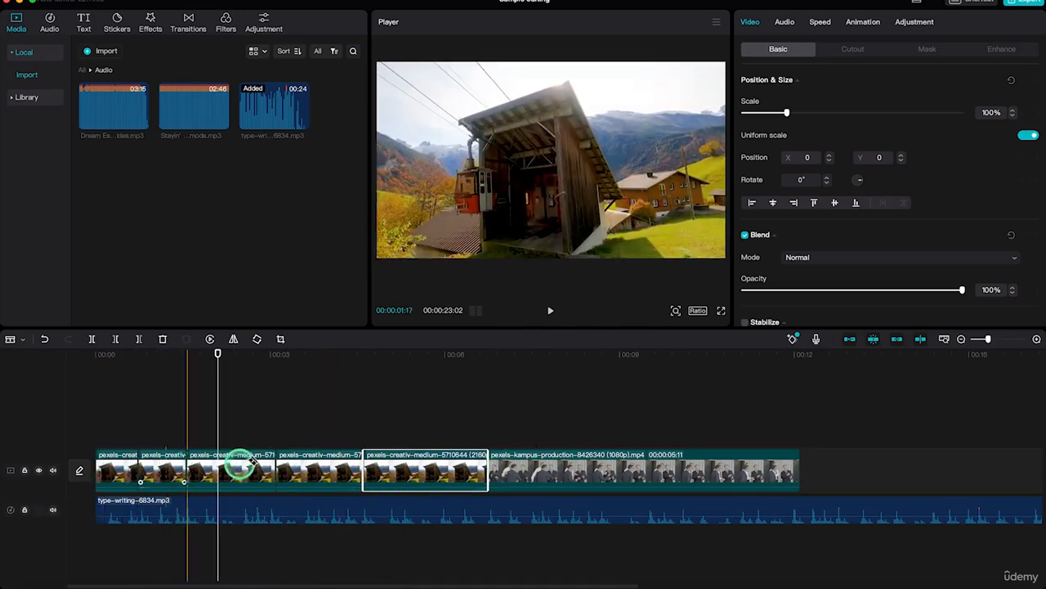
pyautogui.hotkey('ctrl', 'z')
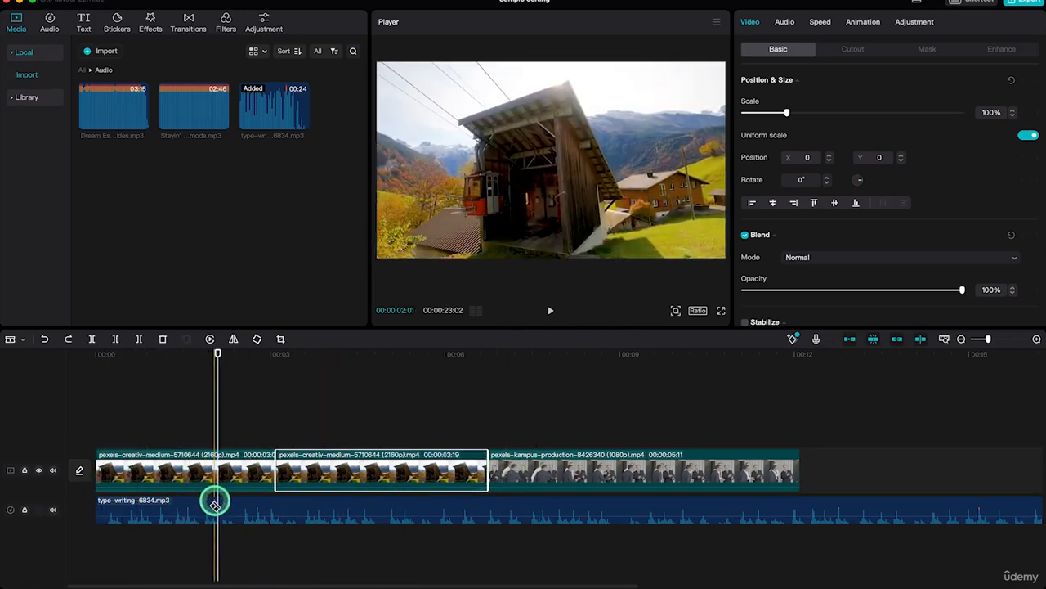
pyautogui.hotkey('ctrl', 'z')
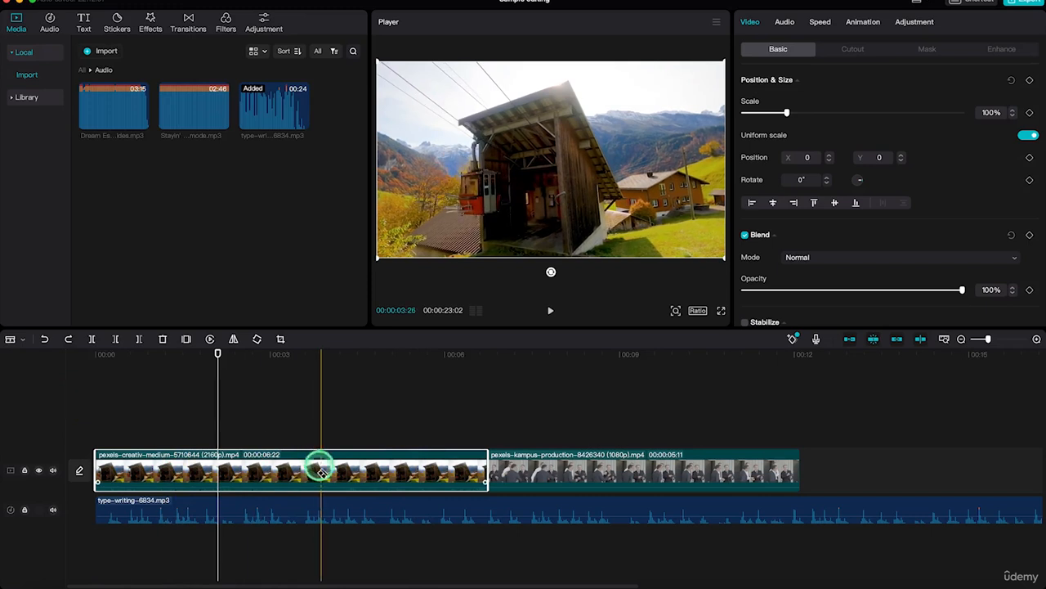
# Split the first video clip at about 1.4 and 4 seconds, and select the middle segment with the Select tool.
pyautogui.click(320, 472)
pyautogui.click(180, 481)
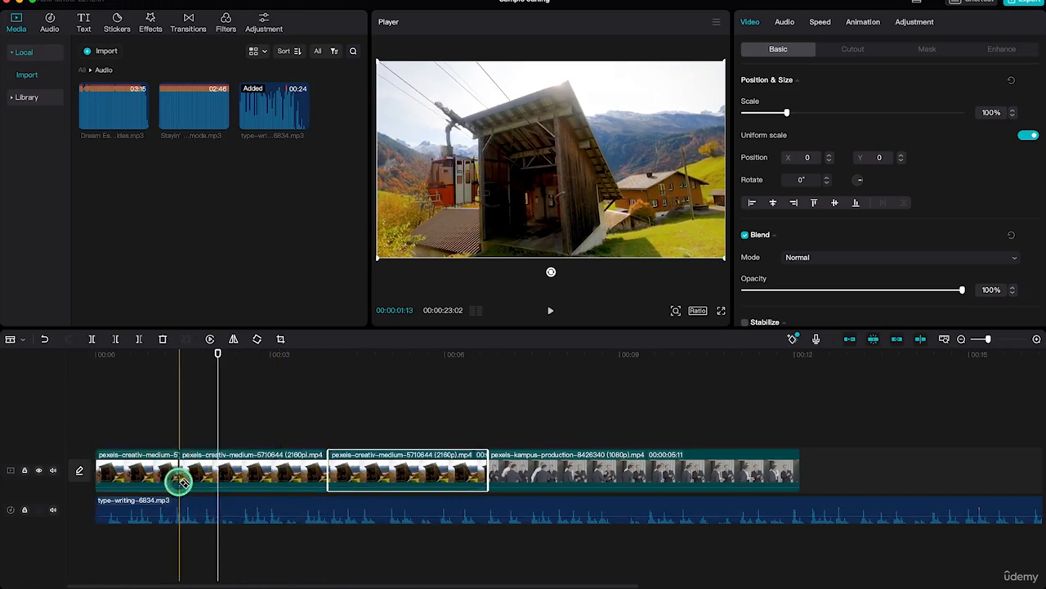
pyautogui.click(261, 481)
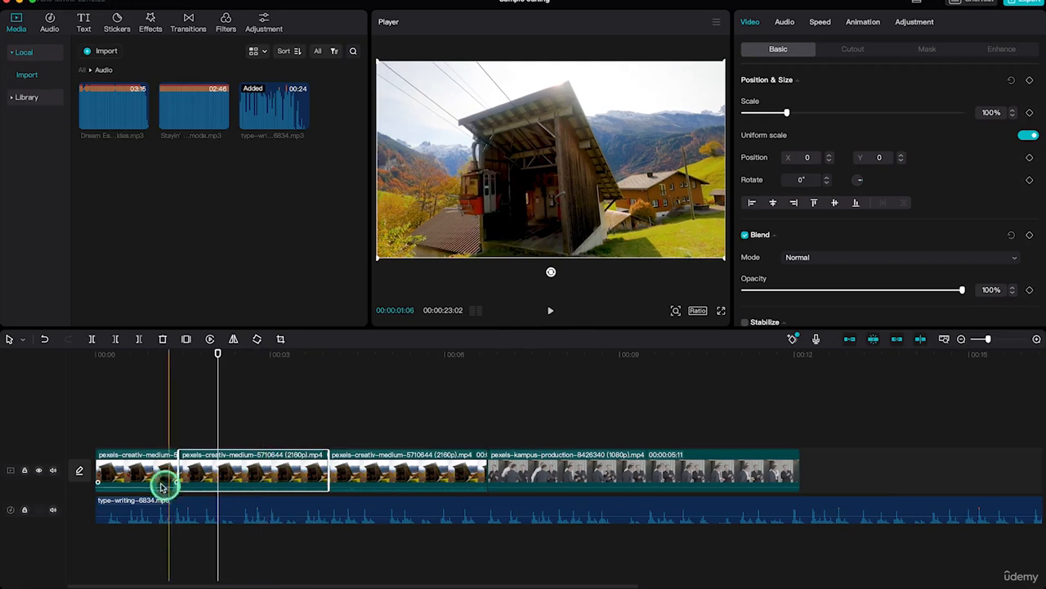
# Select the separate segments of the cut clip one by one, and undo both cuts.
pyautogui.click(362, 465)
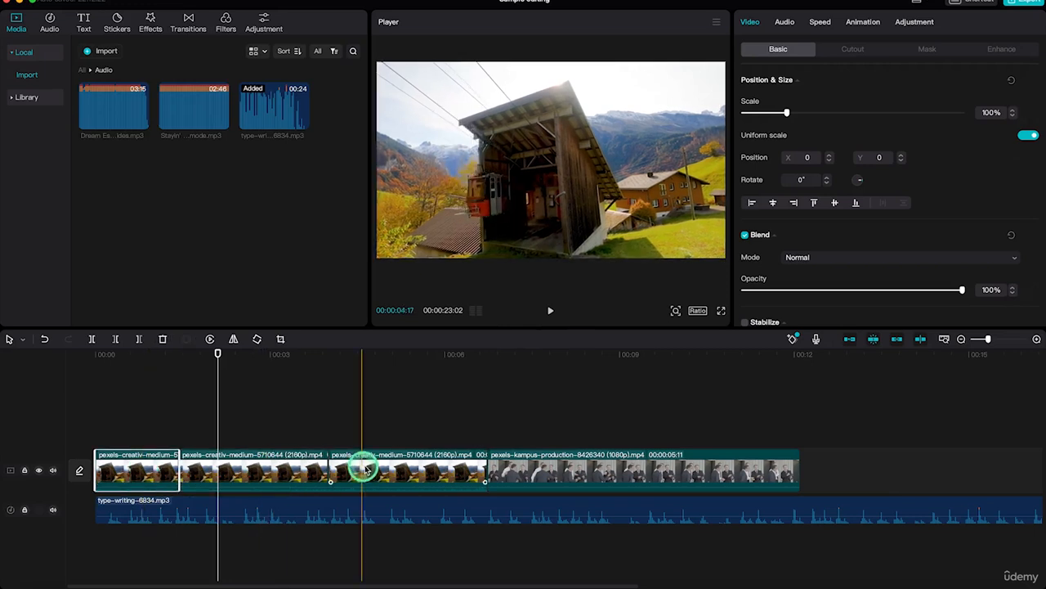
pyautogui.click(499, 473)
pyautogui.click(413, 473)
pyautogui.click(264, 473)
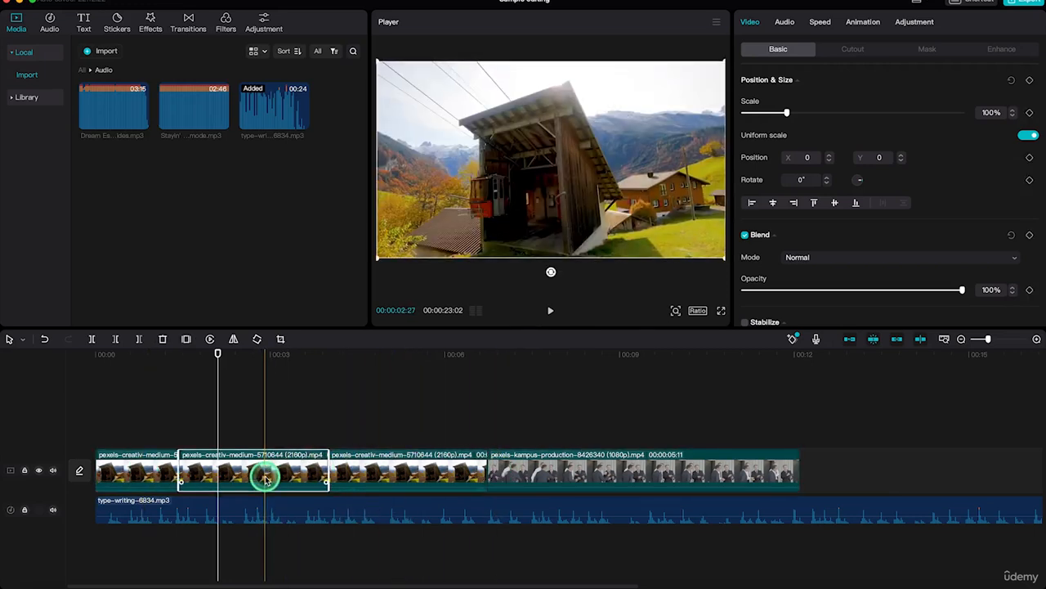
pyautogui.click(131, 471)
pyautogui.press('super+z')
pyautogui.press('super+z')
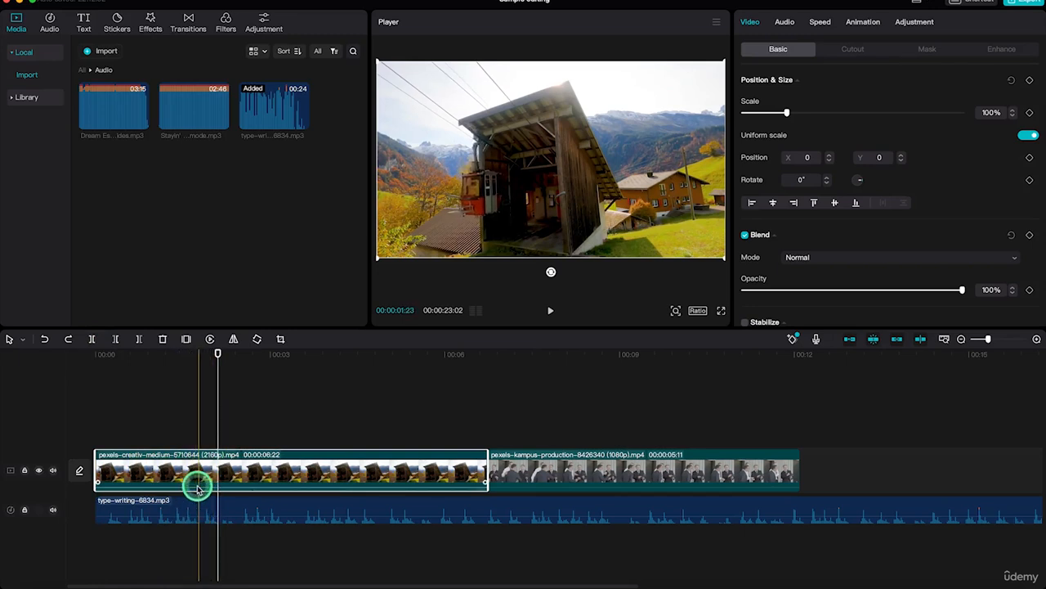
# Split the first video clip at 00:00:01:23 and undo that cut.
pyautogui.hotkey('ctrl', 'b')
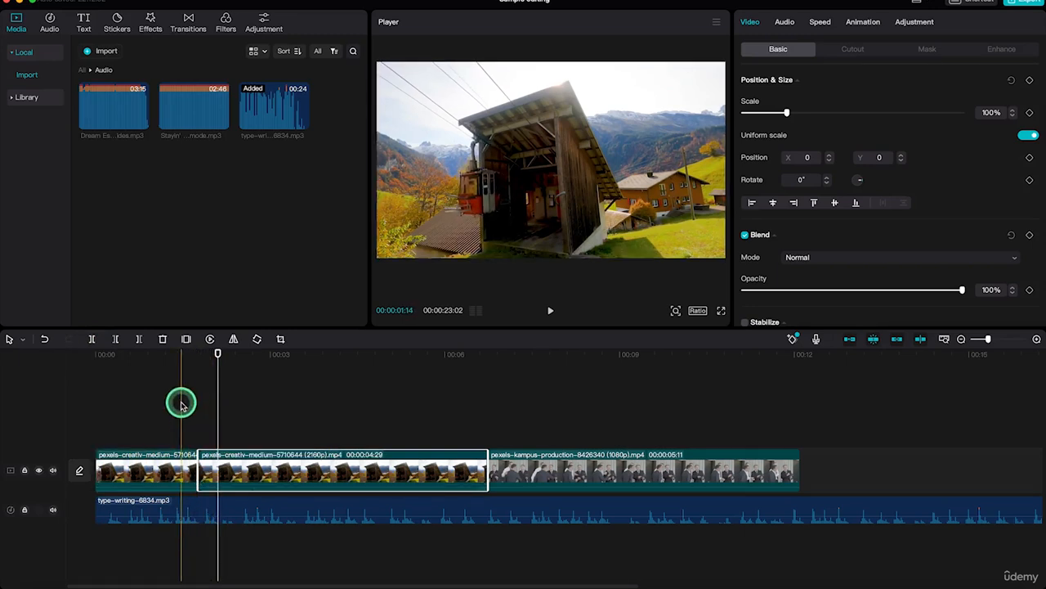
pyautogui.press('super+z')
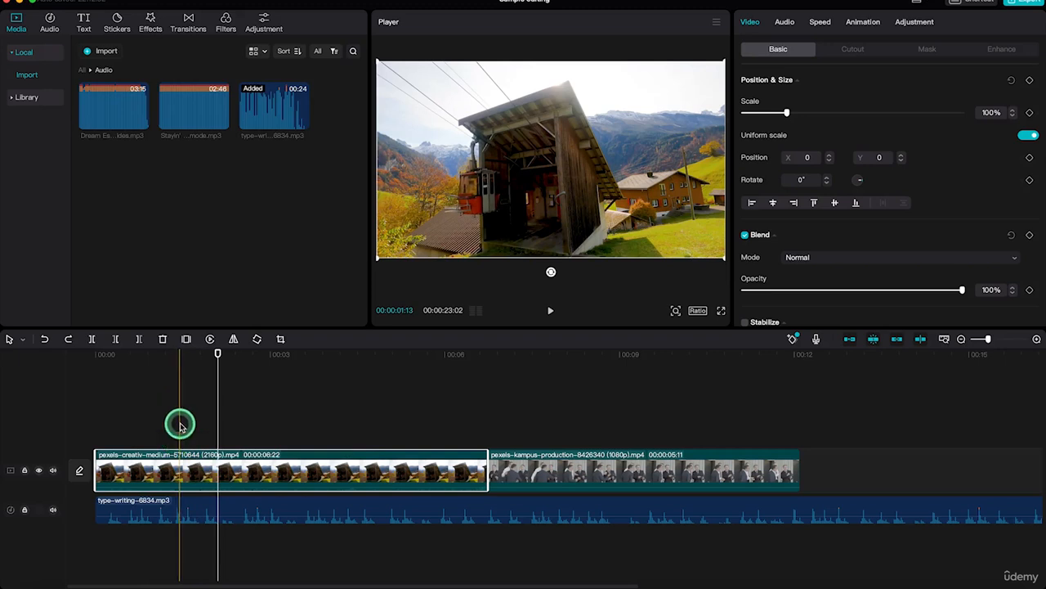
# Select the first video clip together with the audio clip below it and split both at 00:00:01:24.
pyautogui.moveTo(183, 425); pyautogui.dragTo(200, 520)
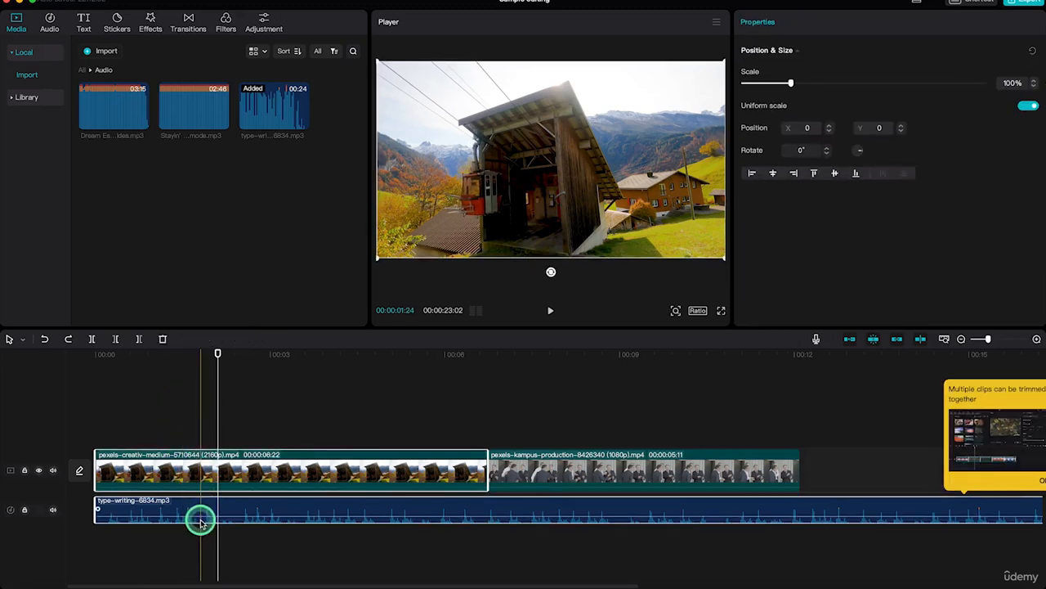
pyautogui.press('super+b')
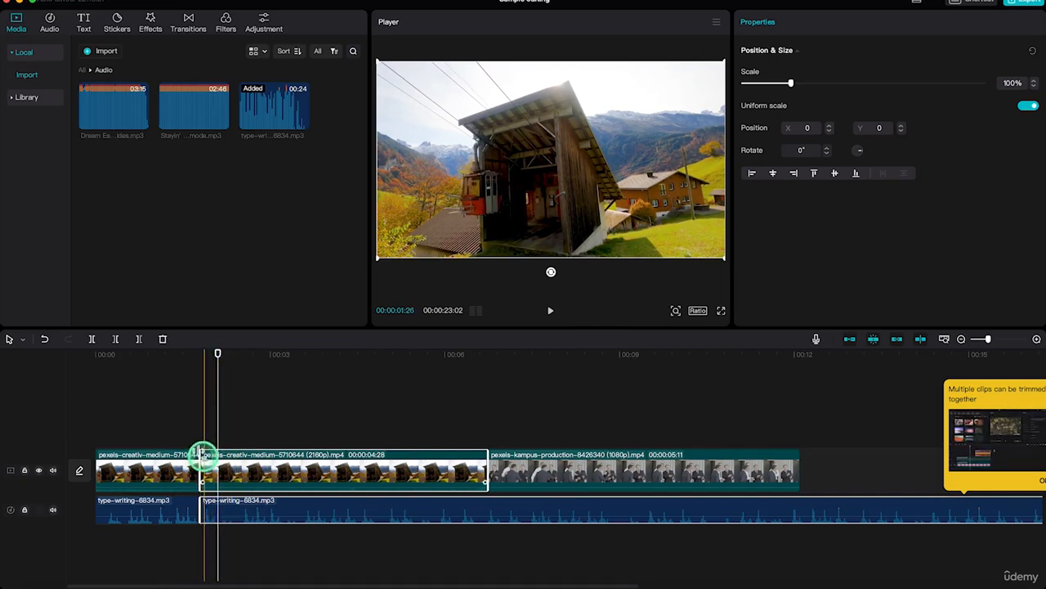
# Cut away the start of the first clip's second segment and the start of the pexels-kampus-production clip with Delete left.
pyautogui.press('q')
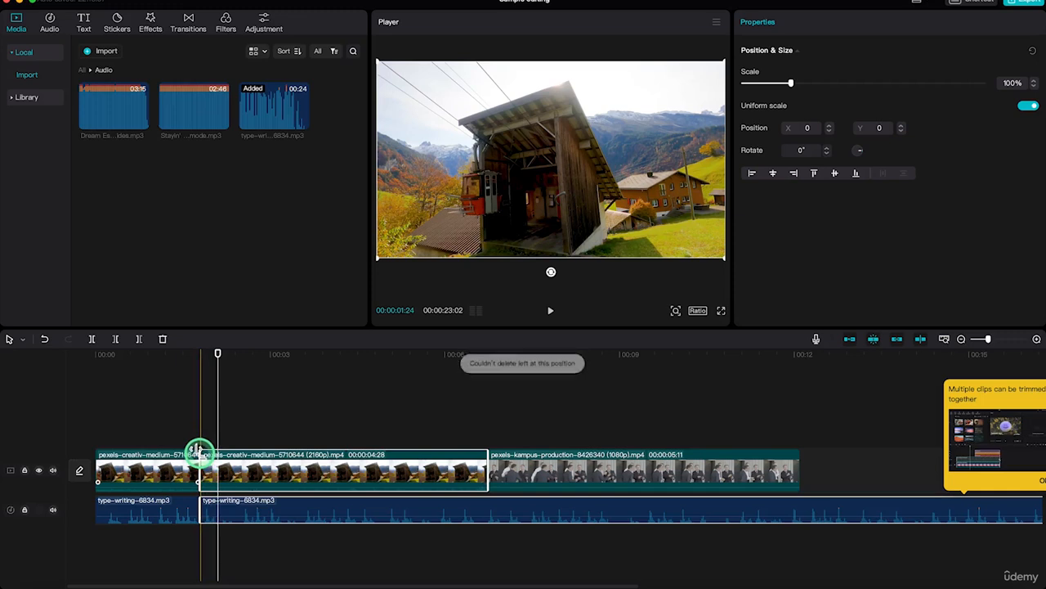
pyautogui.click(257, 416)
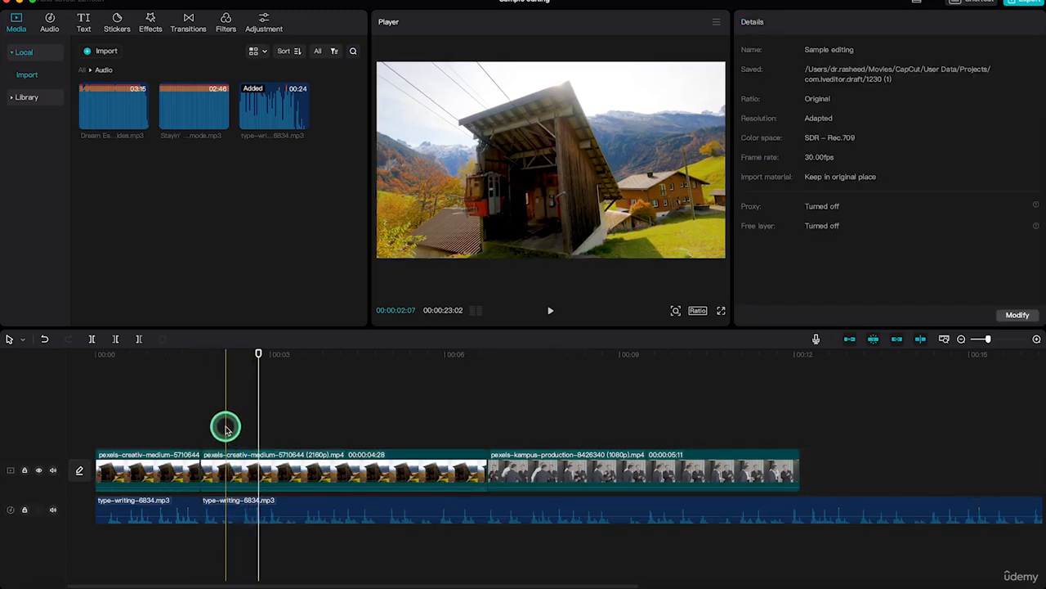
pyautogui.press('q')
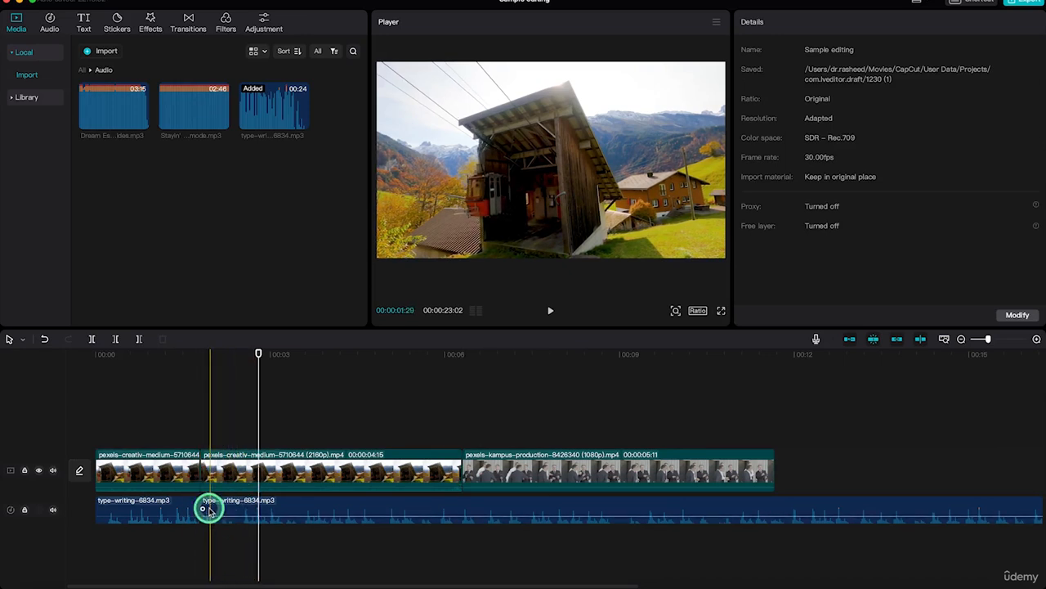
pyautogui.click(236, 475)
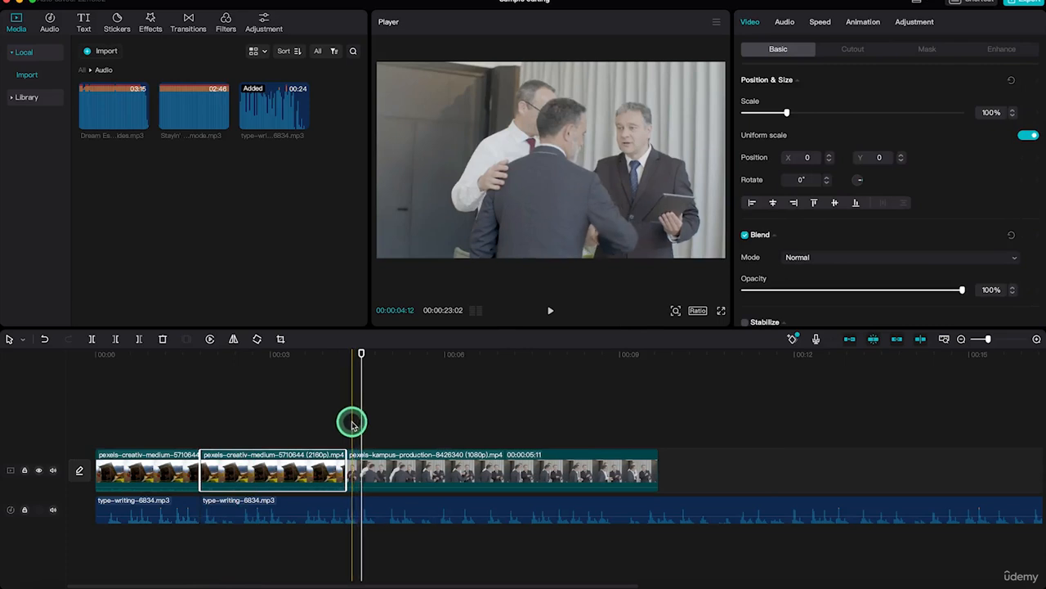
pyautogui.click(360, 462)
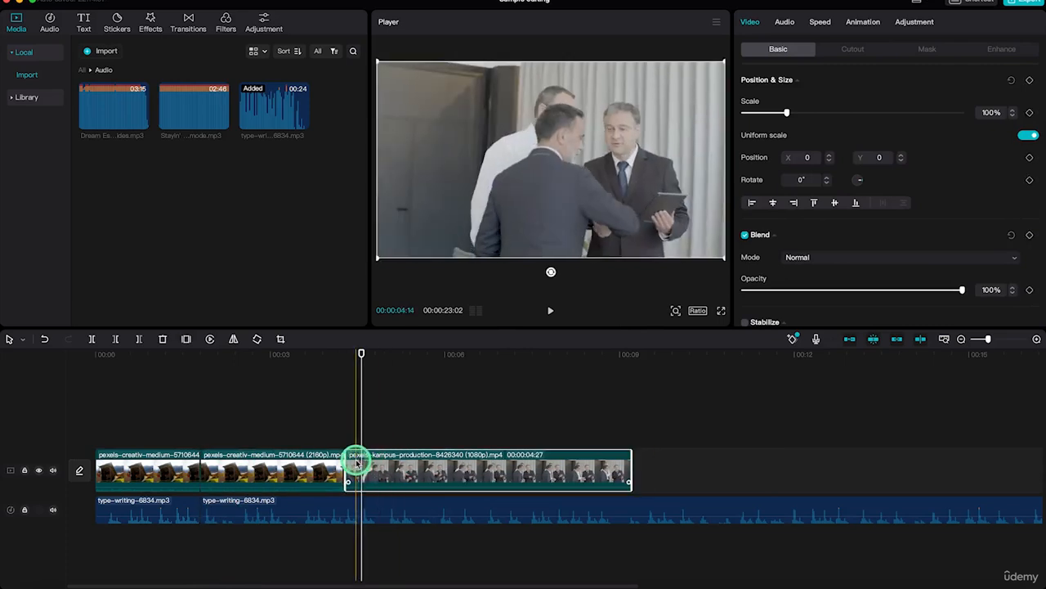
pyautogui.moveTo(356, 462); pyautogui.dragTo(365, 468)
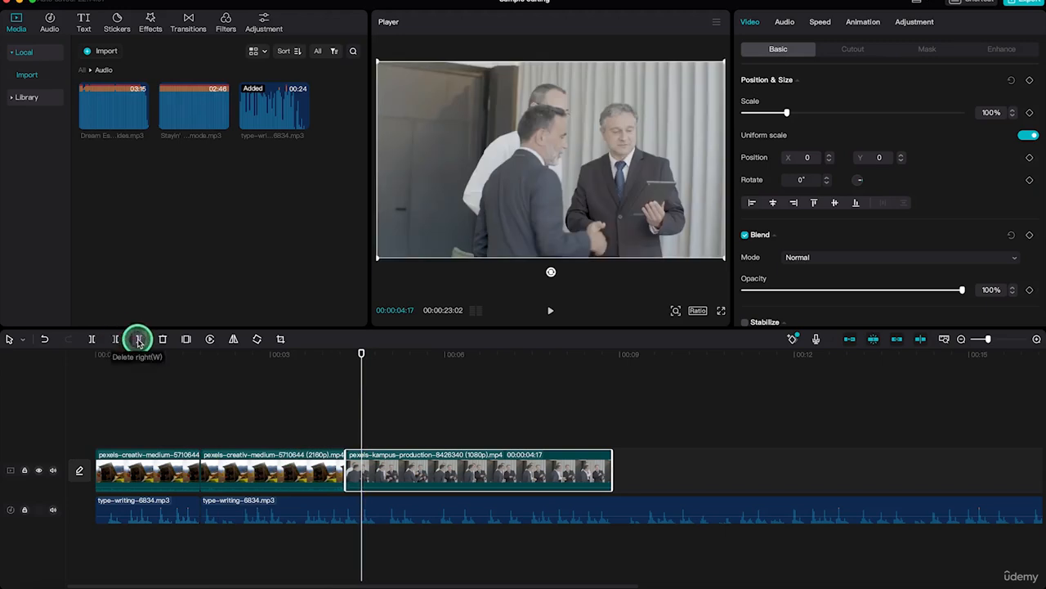
# Cut off the end of the pexels-kampus-production clip with Delete right, and undo that trim.
pyautogui.click(366, 354)
pyautogui.moveTo(368, 360); pyautogui.dragTo(460, 376)
pyautogui.press('w')
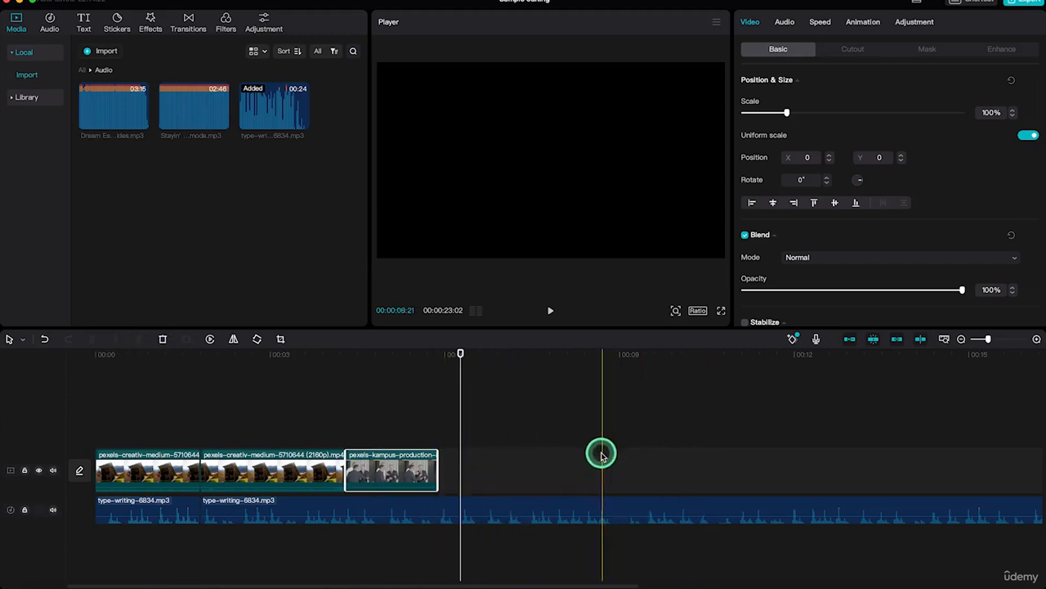
pyautogui.hotkey('ctrl', 'z')
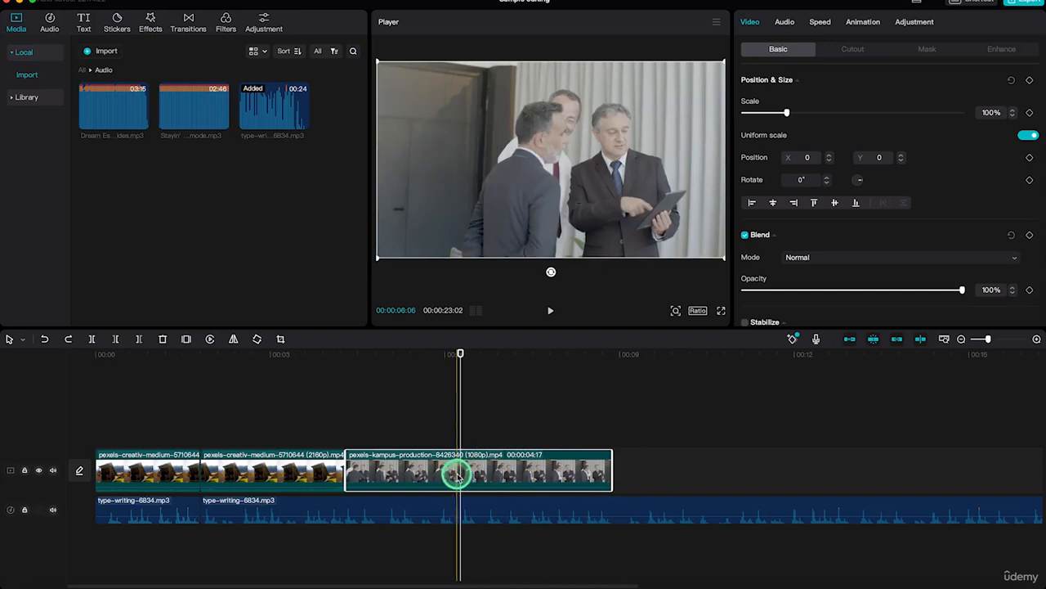
# Shorten the end of the pexels-kampus-production clip in several passes with Delete right, and undo the last trim.
pyautogui.press('w')
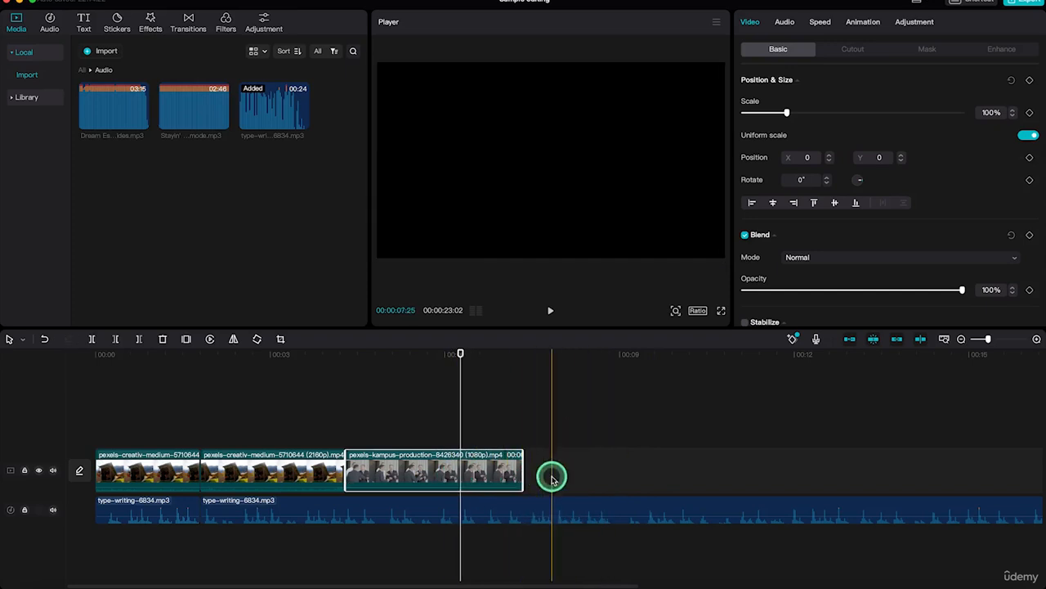
pyautogui.press('w')
pyautogui.click(443, 421)
pyautogui.press('w')
pyautogui.press('w')
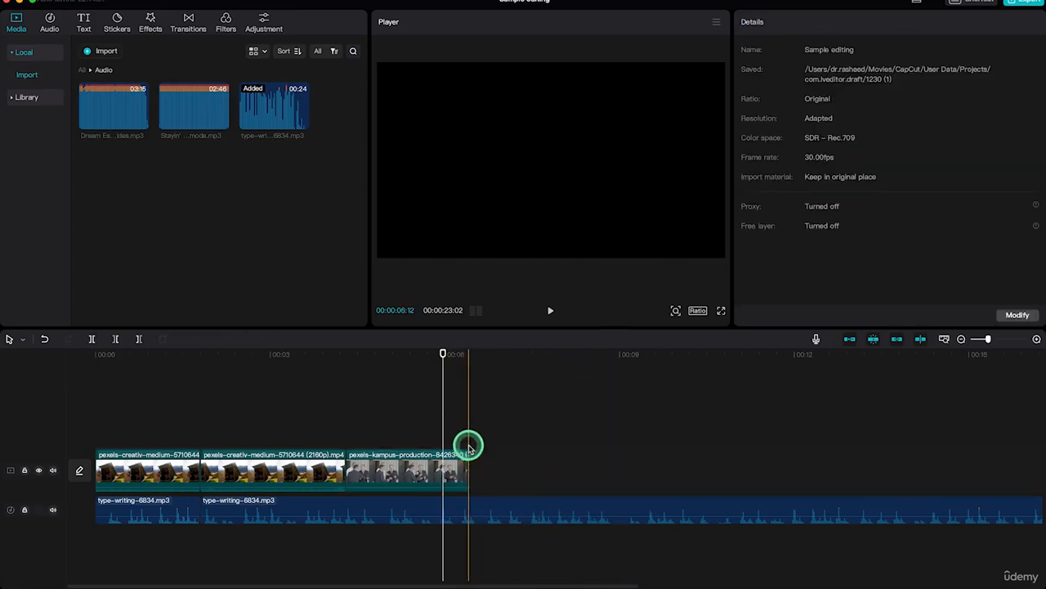
pyautogui.press('w')
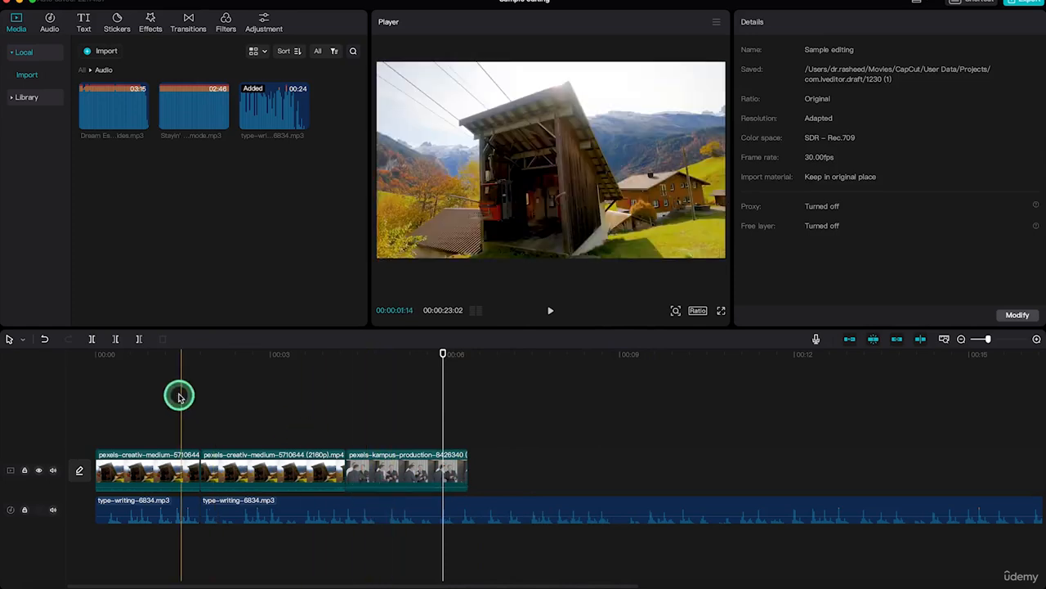
pyautogui.click(395, 475)
pyautogui.click(384, 475)
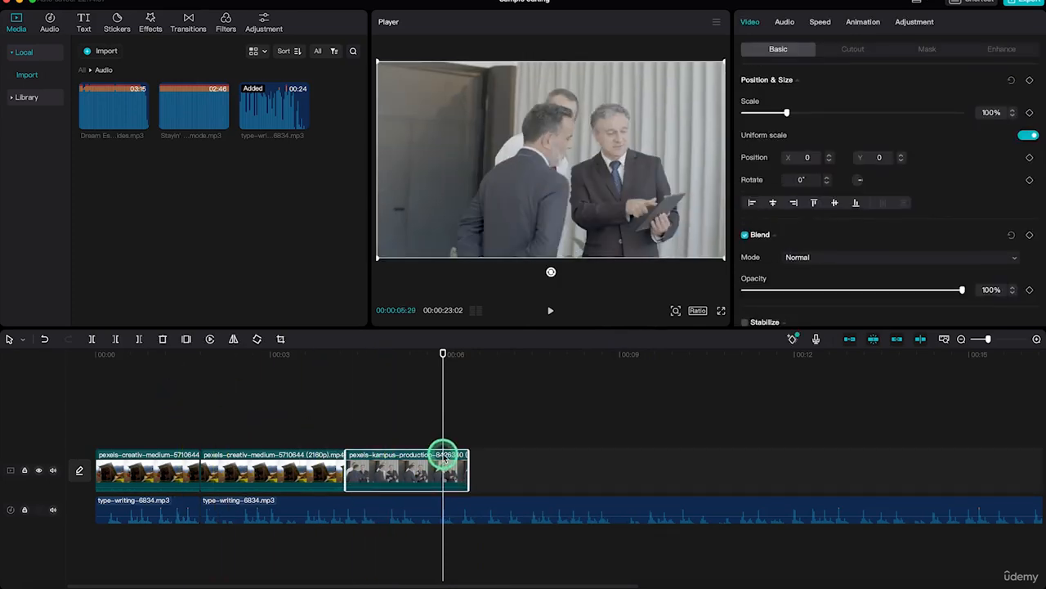
pyautogui.press('super+z')
# Trim the end of the first clip's second segment, undo it, and trim it again at about 2.7 seconds.
pyautogui.click(279, 484)
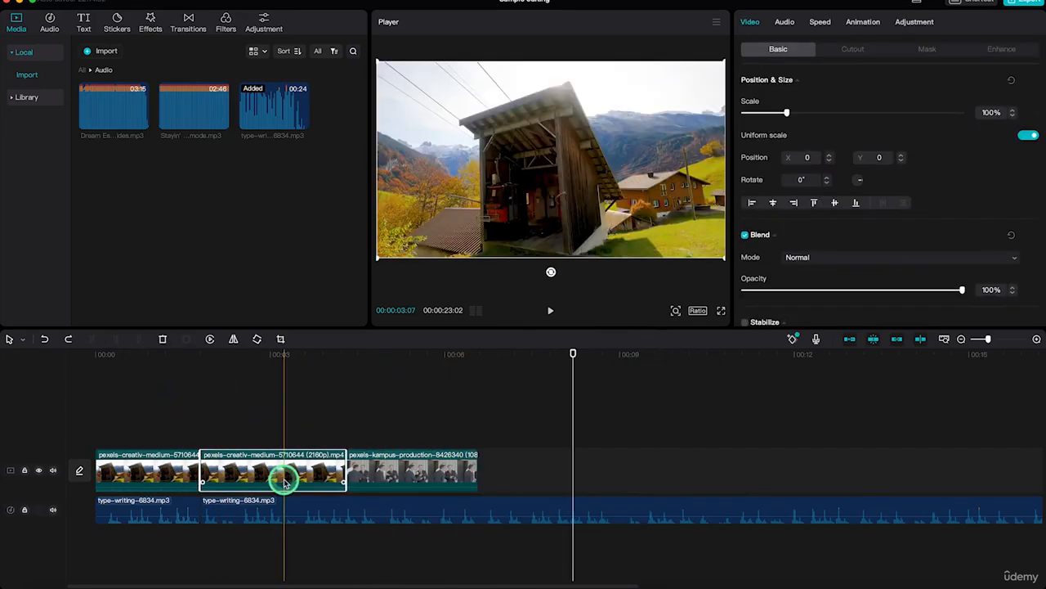
pyautogui.press('w')
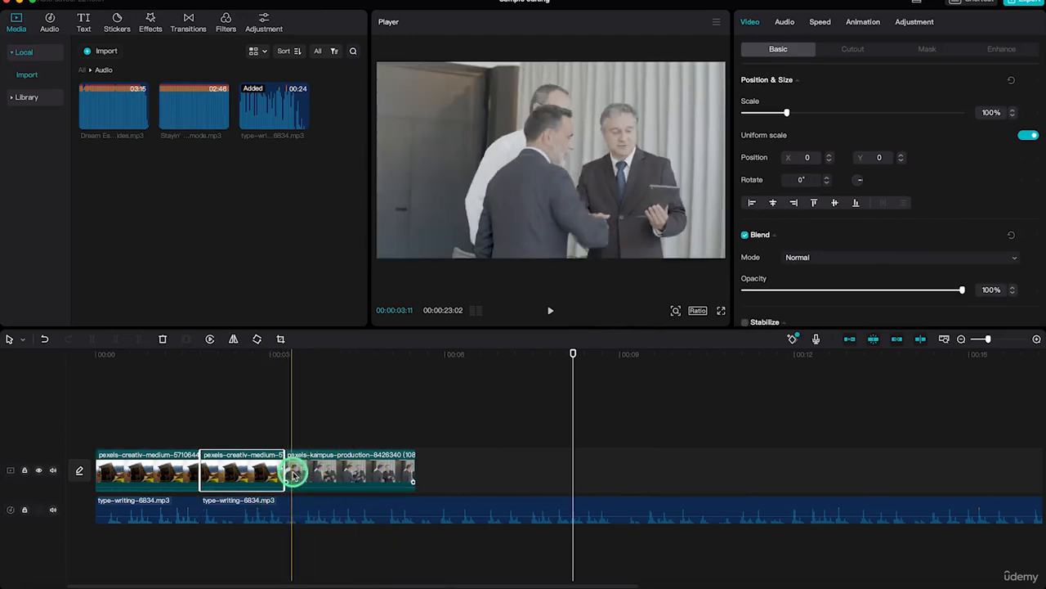
pyautogui.press('super+z')
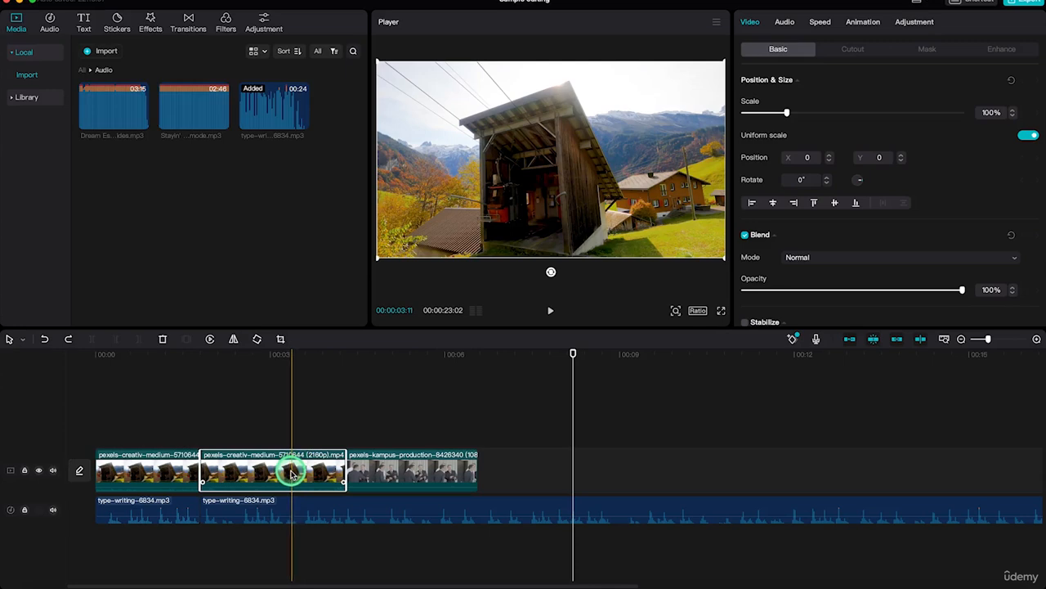
pyautogui.press('w')
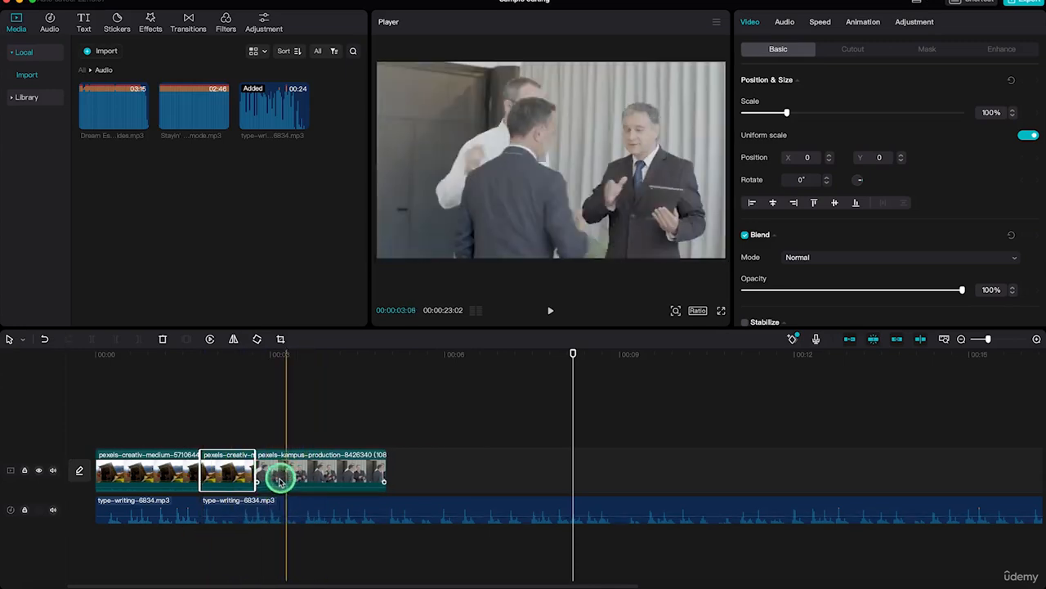
# Rearrange the clips, moving the short segment to a track above and placing the pexels-kampus-production clip after the remaining first-clip segment.
pyautogui.click(297, 475)
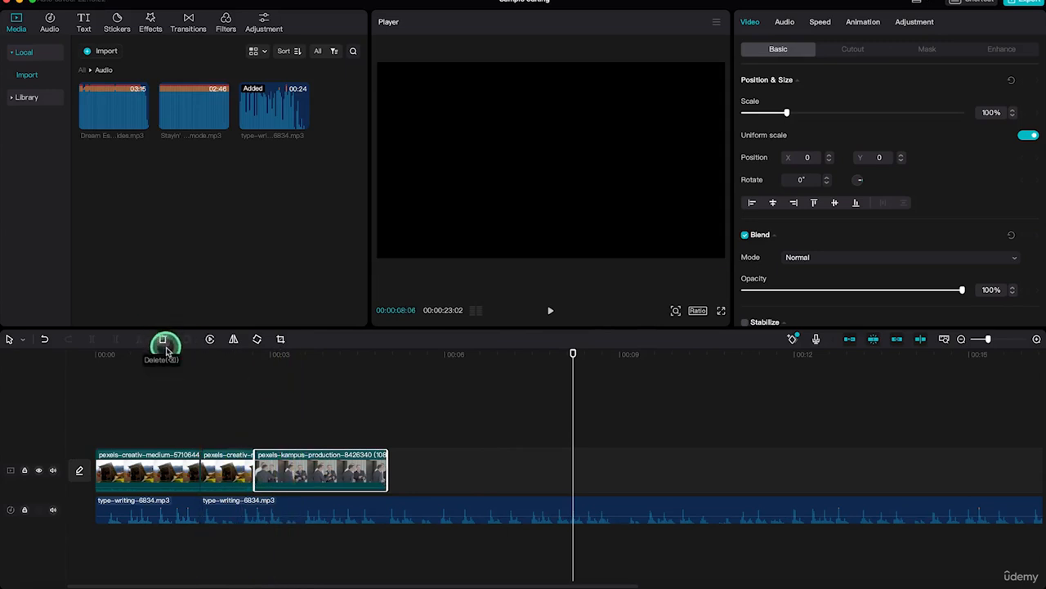
pyautogui.moveTo(210, 470); pyautogui.dragTo(382, 460)
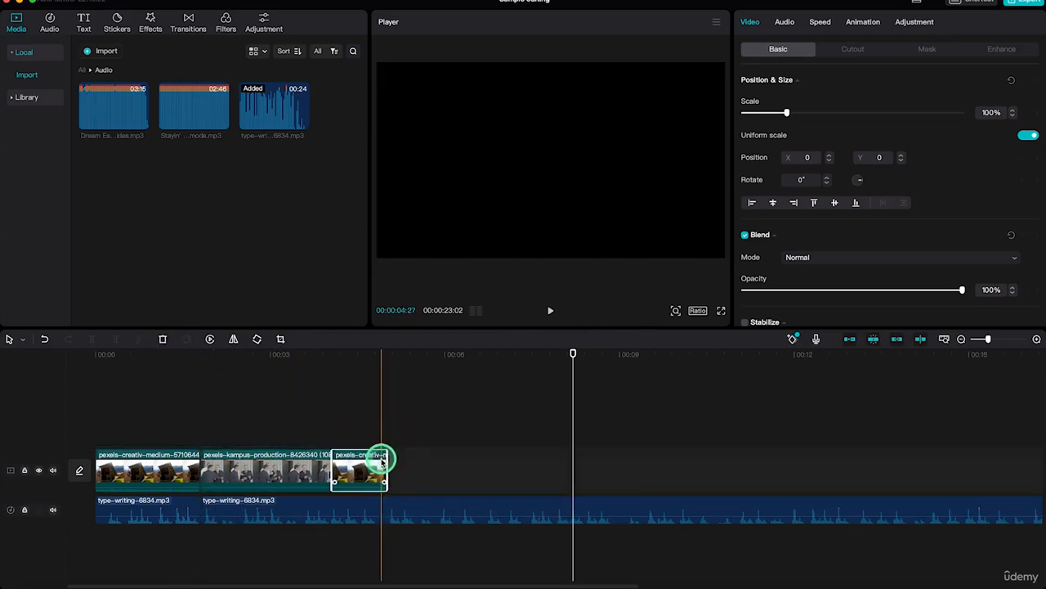
pyautogui.moveTo(163, 469); pyautogui.dragTo(267, 435)
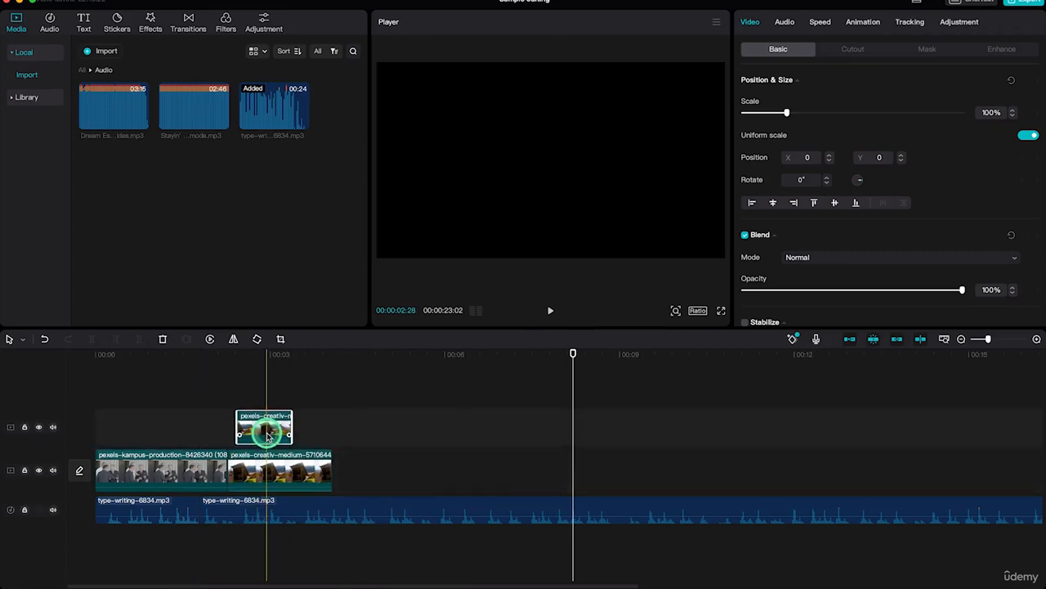
pyautogui.moveTo(278, 472); pyautogui.dragTo(343, 469)
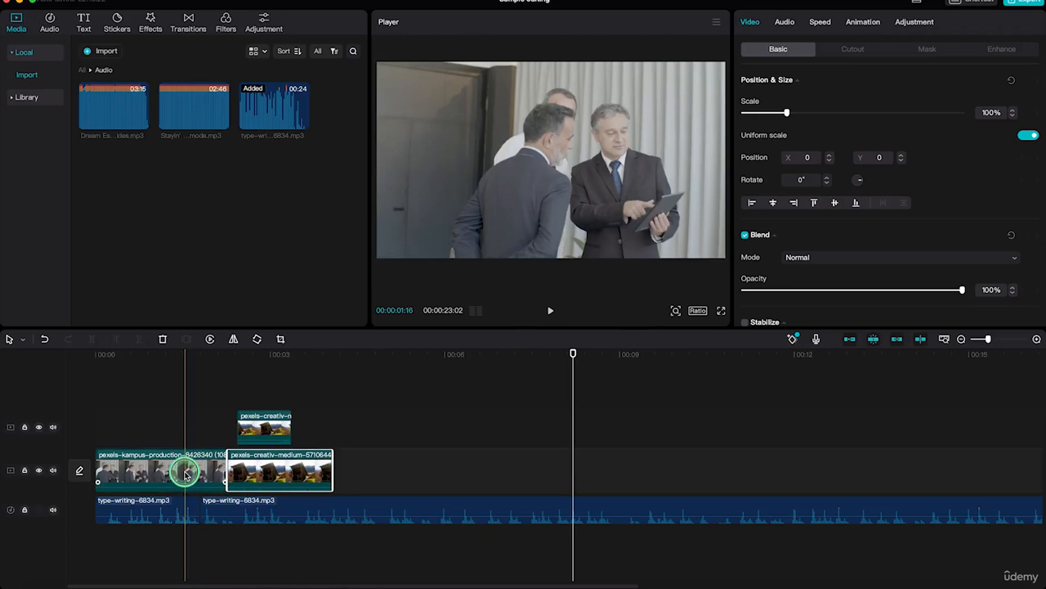
pyautogui.moveTo(186, 475); pyautogui.dragTo(281, 470)
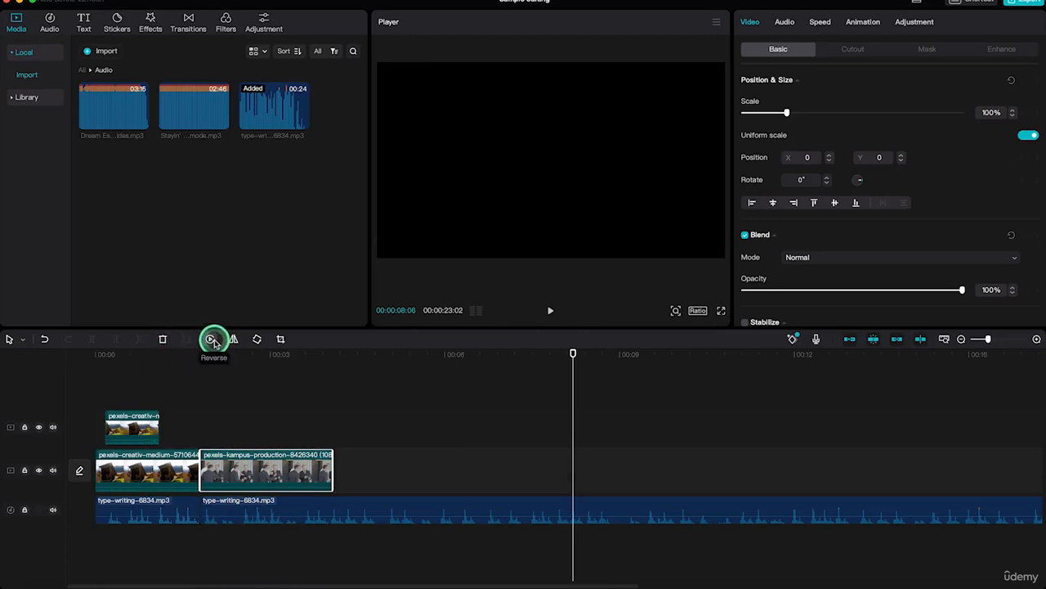
# Reverse the pexels-kampus-production clip and play it back from its start.
pyautogui.click(251, 439)
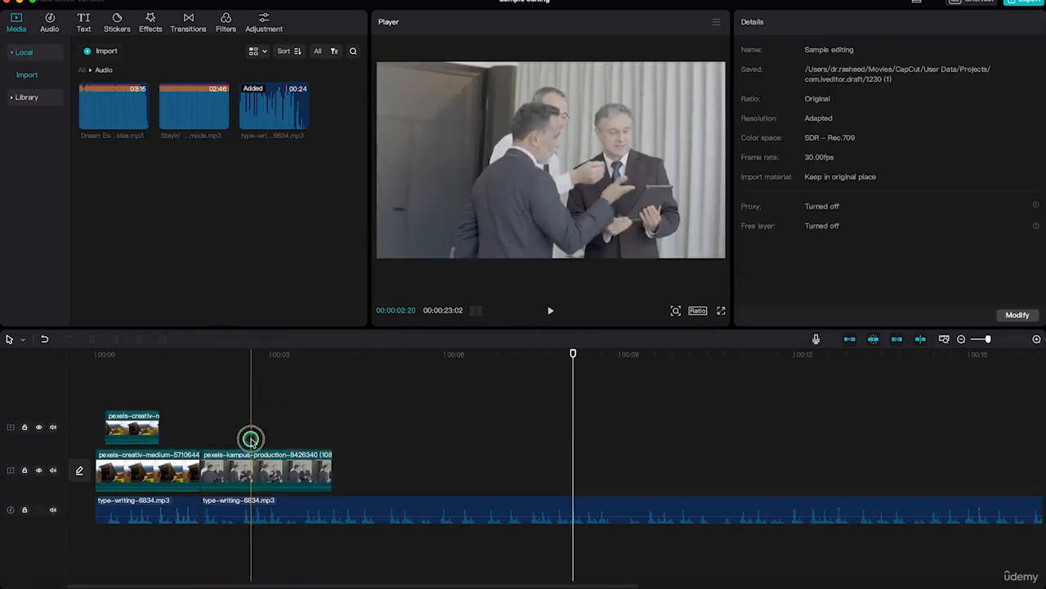
pyautogui.click(257, 474)
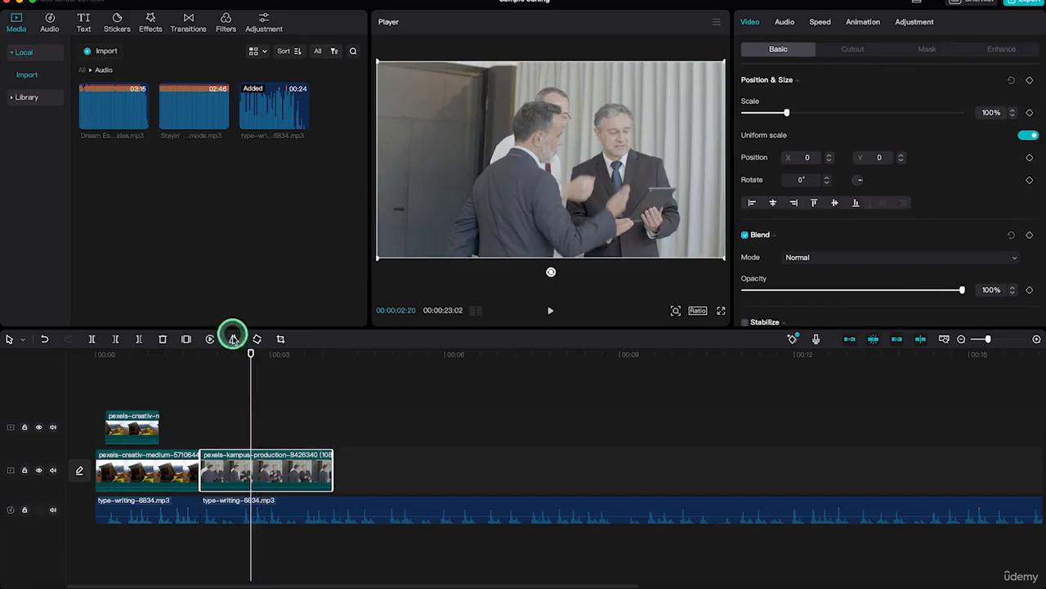
pyautogui.click(211, 339)
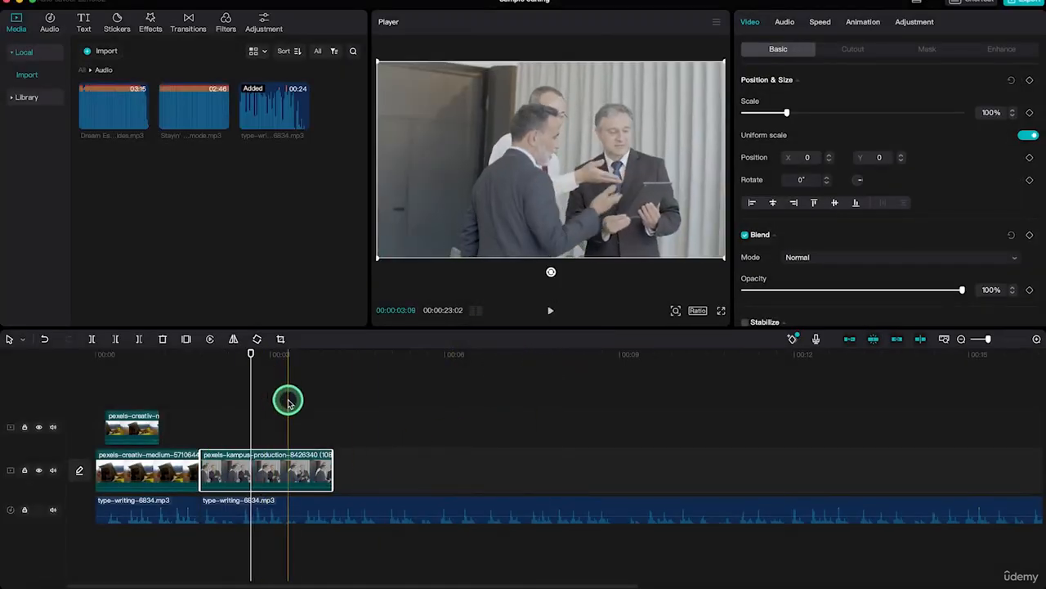
pyautogui.click(340, 353)
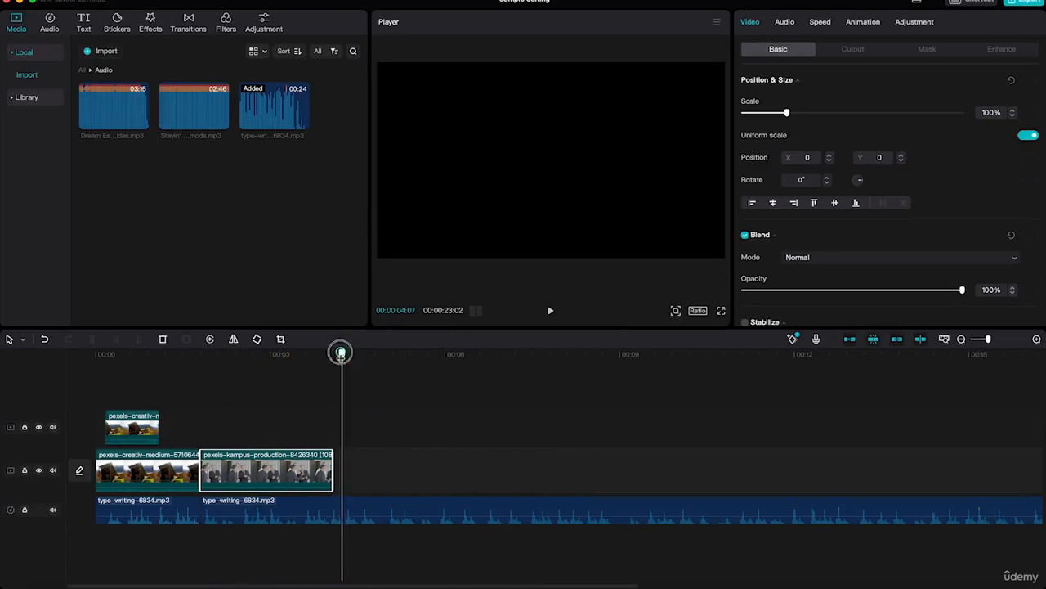
pyautogui.moveTo(341, 353); pyautogui.dragTo(205, 362)
pyautogui.press('space')
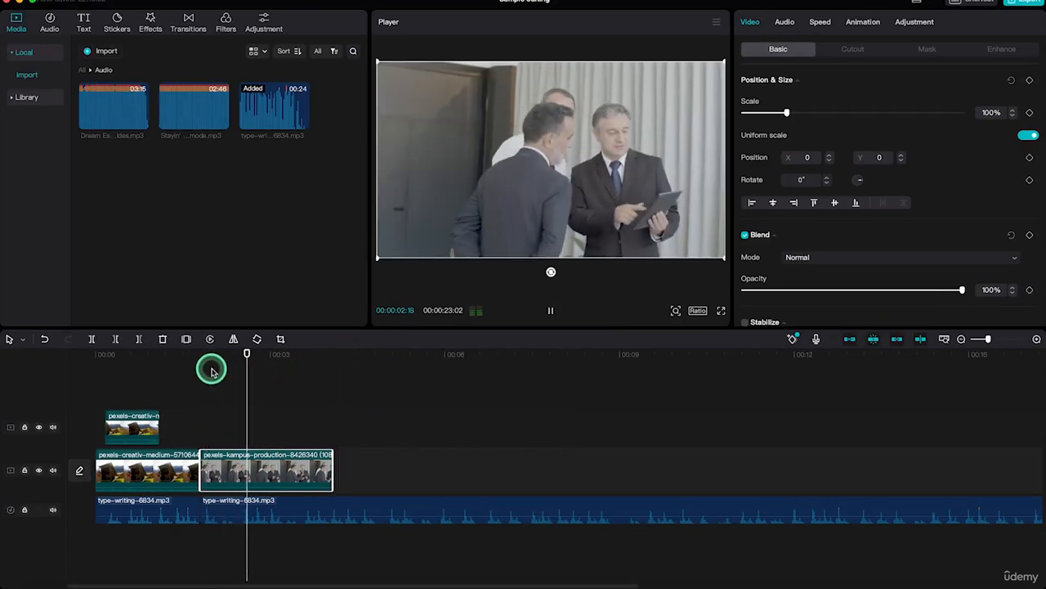
pyautogui.press('space')
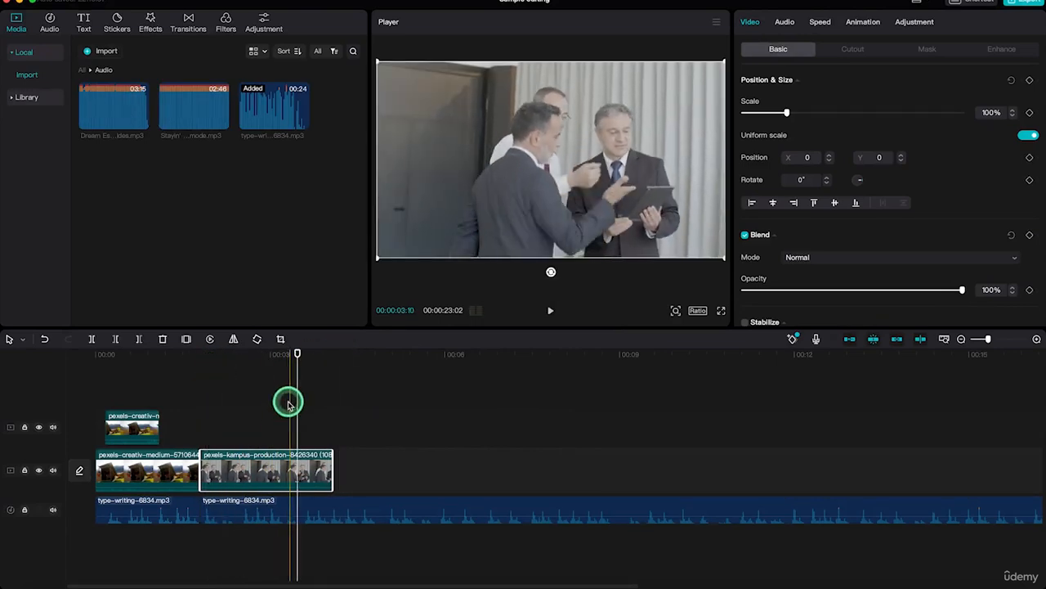
# Mirror the pexels-kampus-production clip horizontally, toggling the flip to compare both orientations and leaving it mirrored.
pyautogui.click(232, 341)
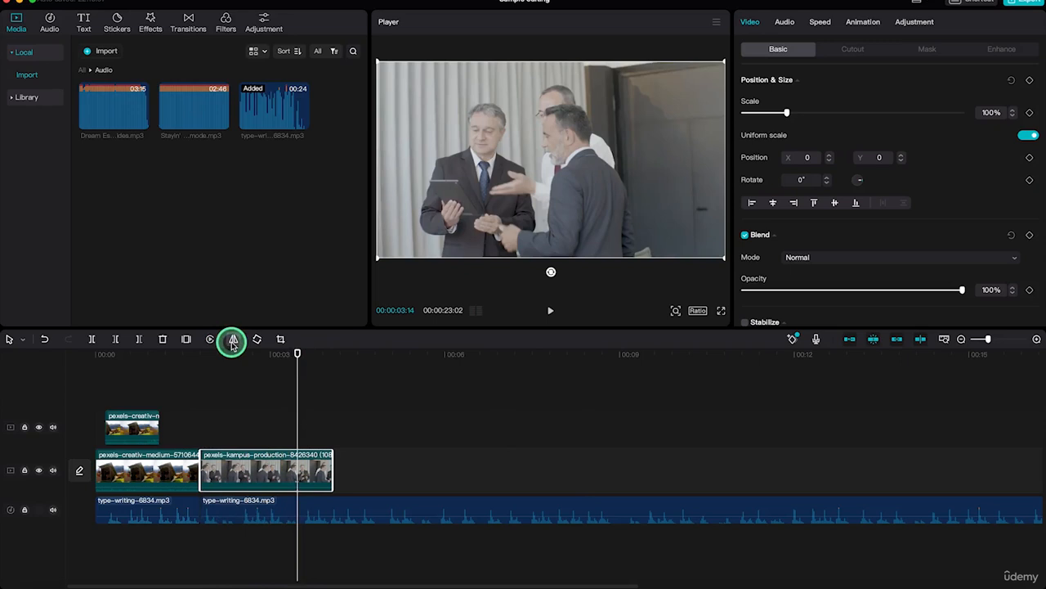
pyautogui.click(232, 342)
pyautogui.click(232, 342)
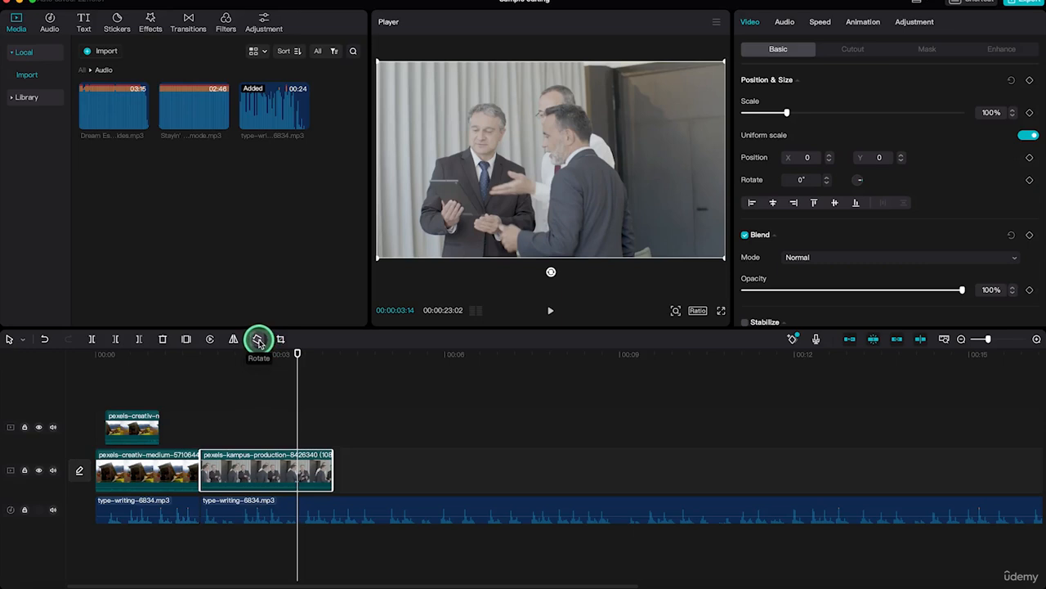
# Rotate the mirrored clip in 90° steps up to 450°, and turn it freely back to nearly upright.
pyautogui.click(258, 342)
pyautogui.click(258, 342)
pyautogui.click(259, 341)
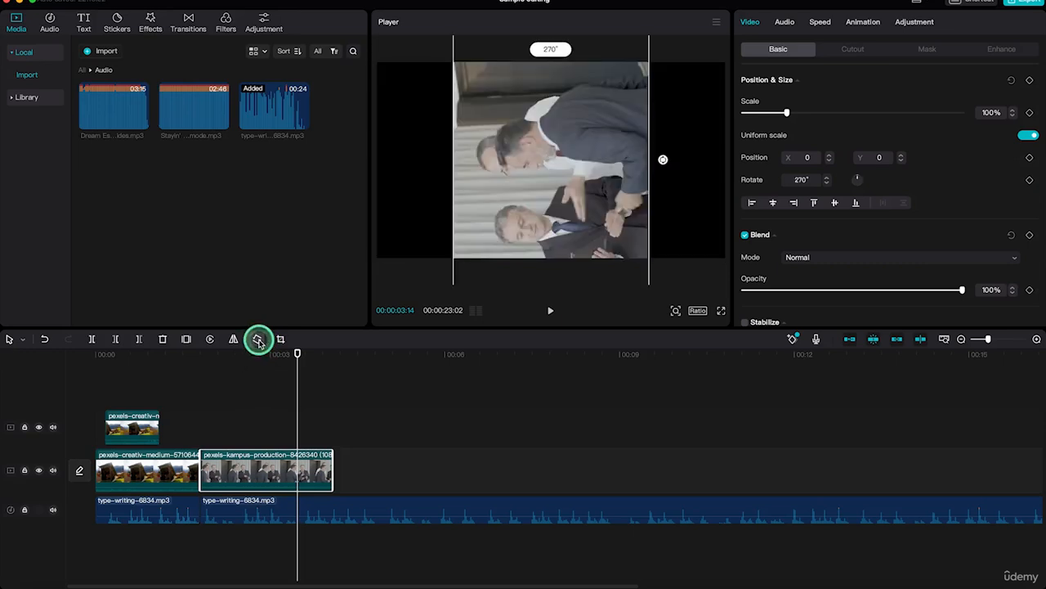
pyautogui.click(259, 342)
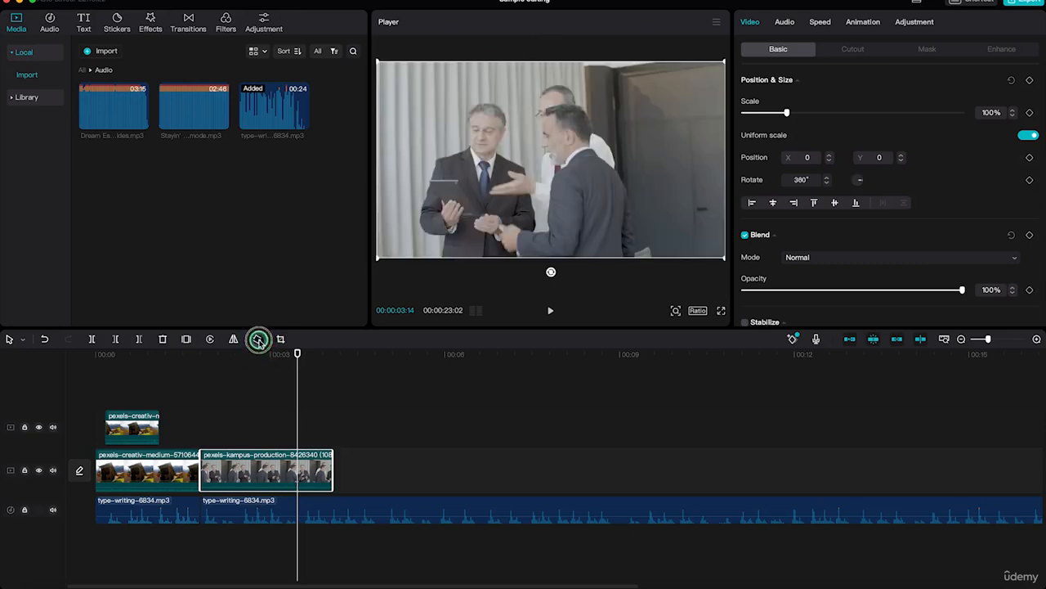
pyautogui.click(259, 340)
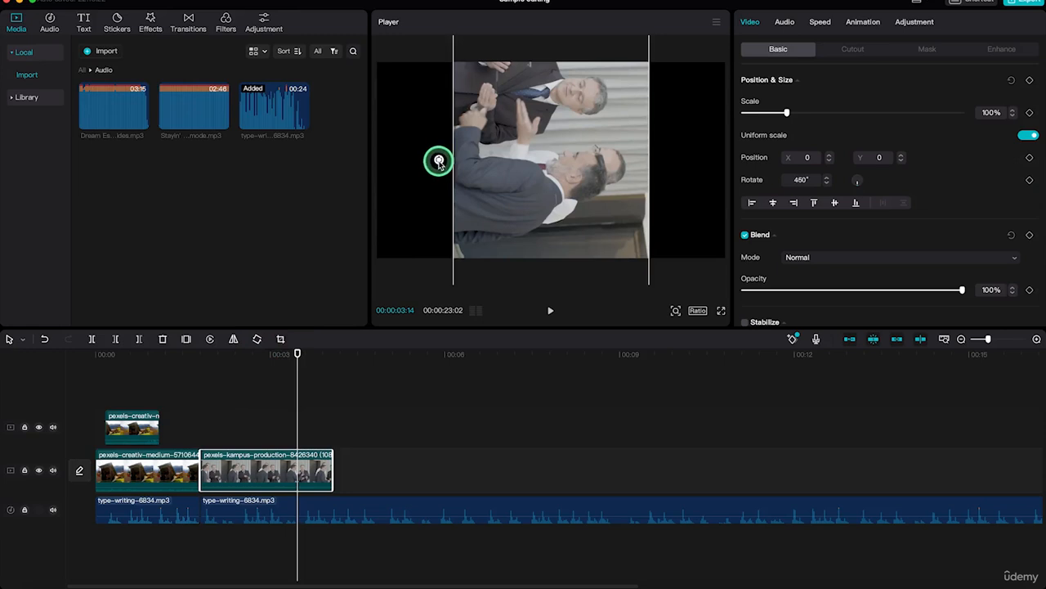
pyautogui.moveTo(439, 162); pyautogui.dragTo(543, 236)
# Crop the pexels-kampus-production clip to a smaller central area and rotate the picture 8° inside the crop frame.
pyautogui.click(281, 341)
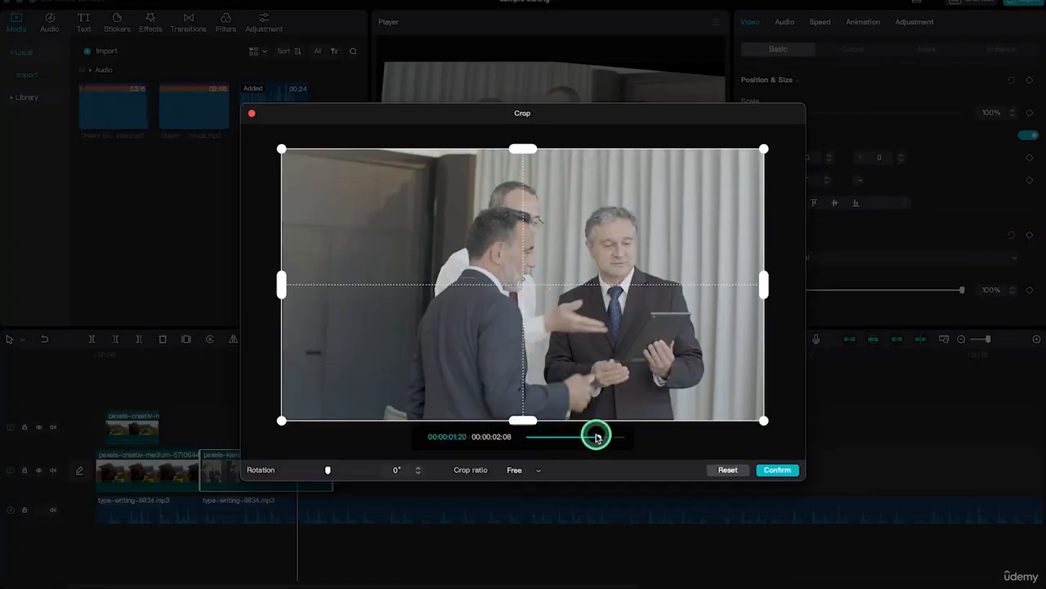
pyautogui.moveTo(285, 284); pyautogui.dragTo(361, 284)
pyautogui.moveTo(578, 148); pyautogui.dragTo(562, 237)
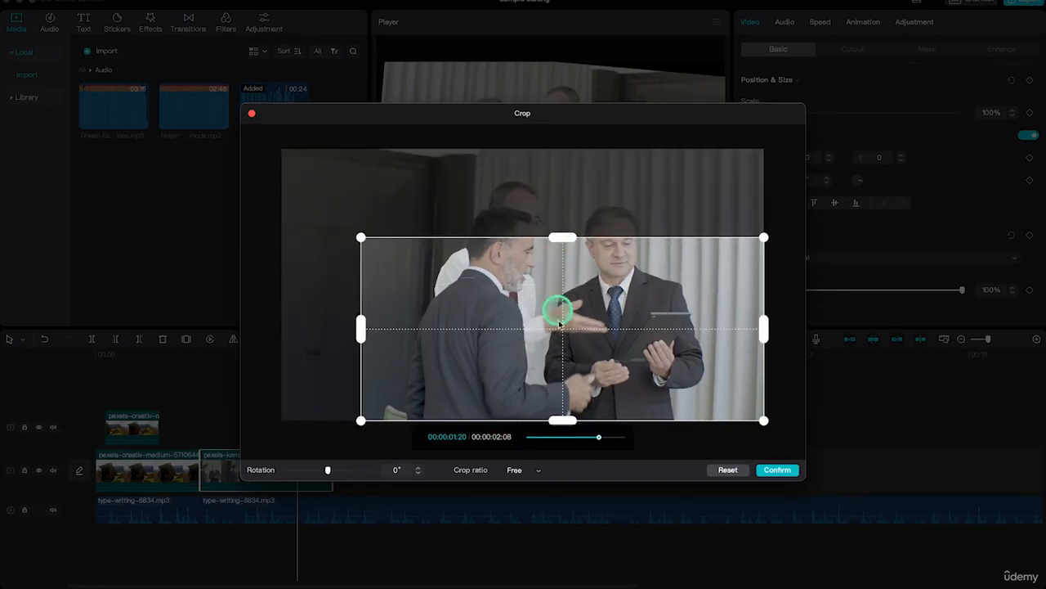
pyautogui.moveTo(560, 421); pyautogui.dragTo(562, 352)
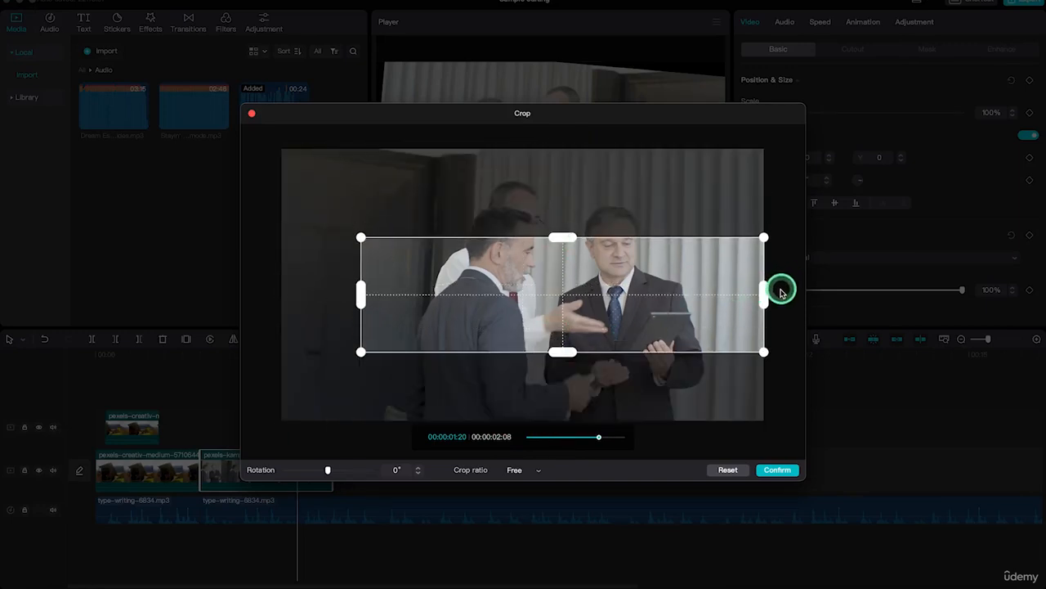
pyautogui.moveTo(788, 296); pyautogui.dragTo(627, 342)
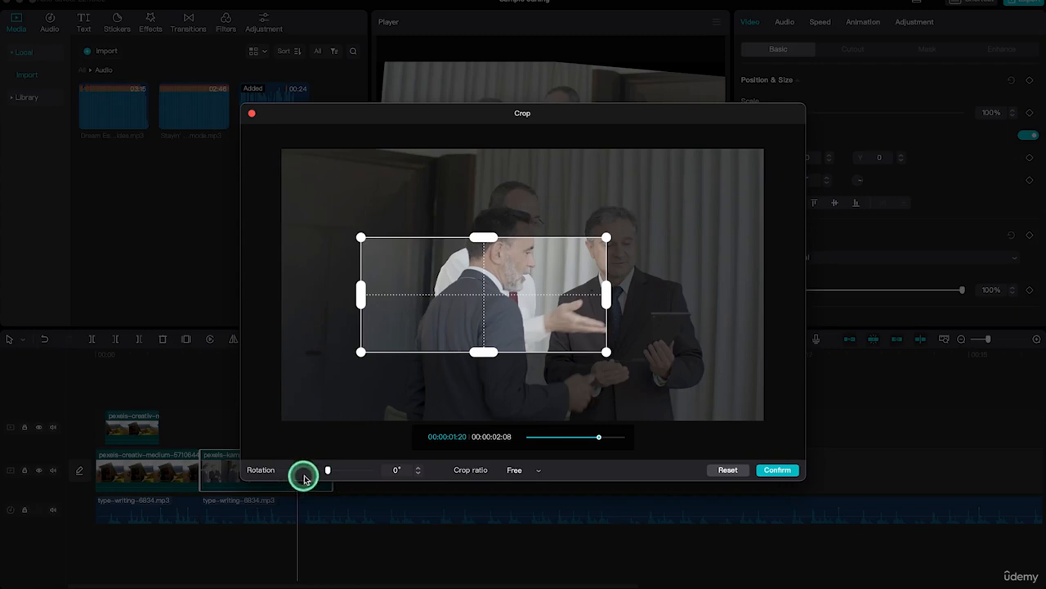
pyautogui.moveTo(327, 474); pyautogui.dragTo(329, 470)
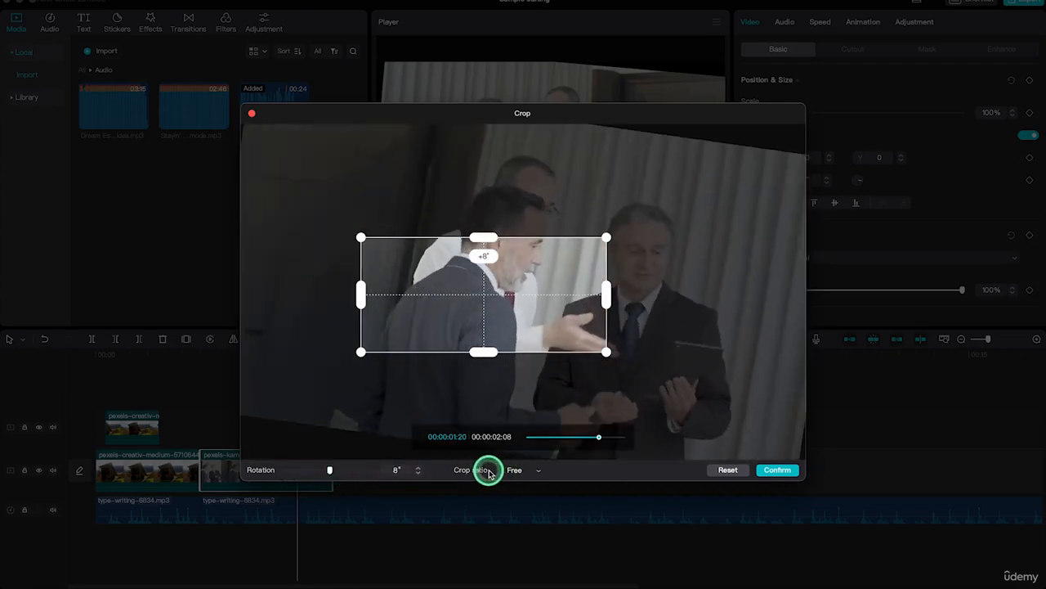
# Look through the available crop ratios, and reset the crop before confirming it.
pyautogui.click(539, 473)
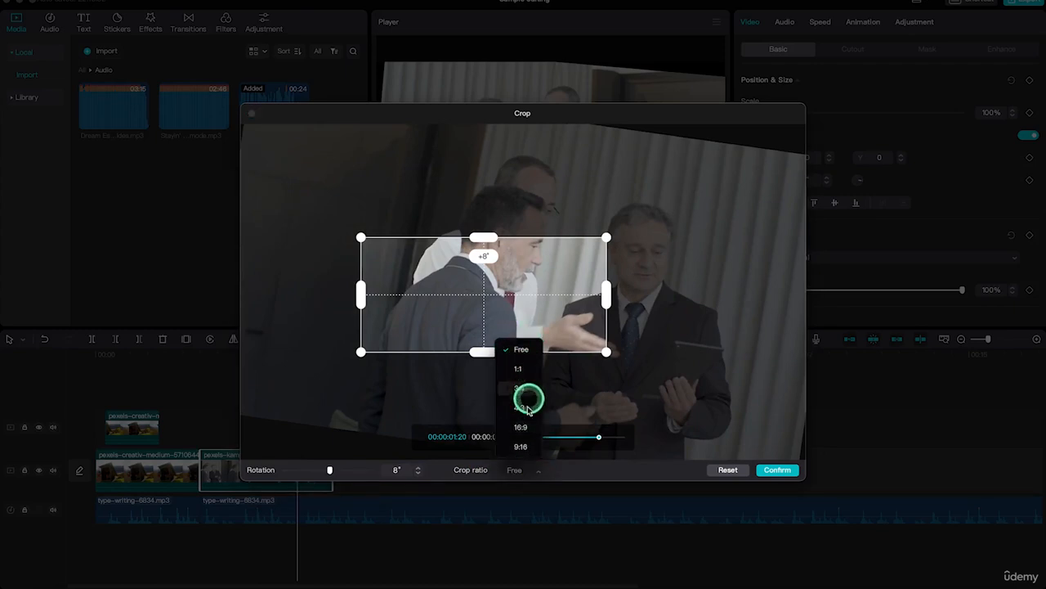
pyautogui.click(607, 334)
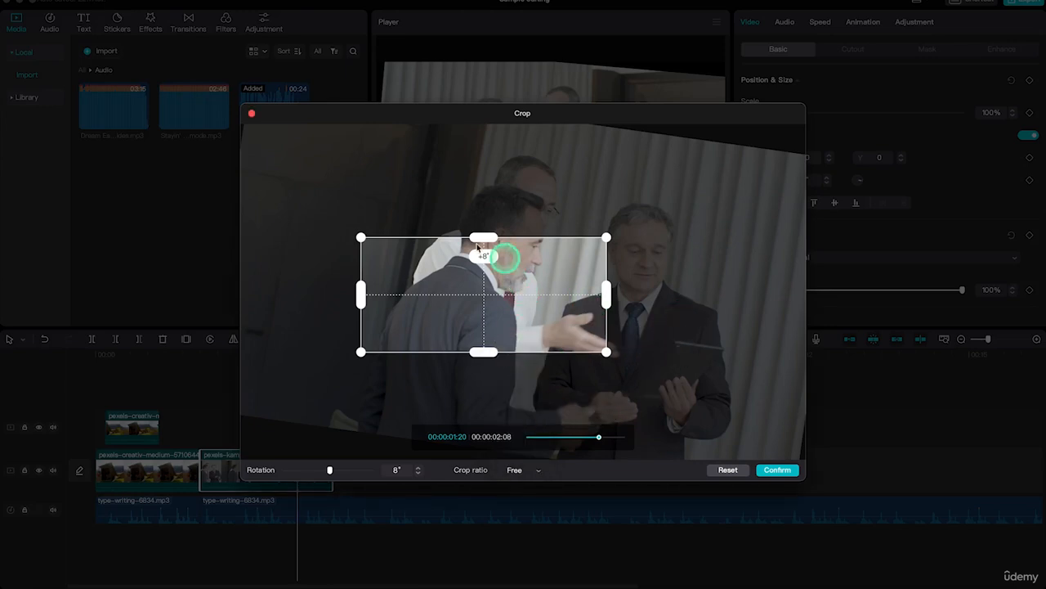
pyautogui.click(730, 471)
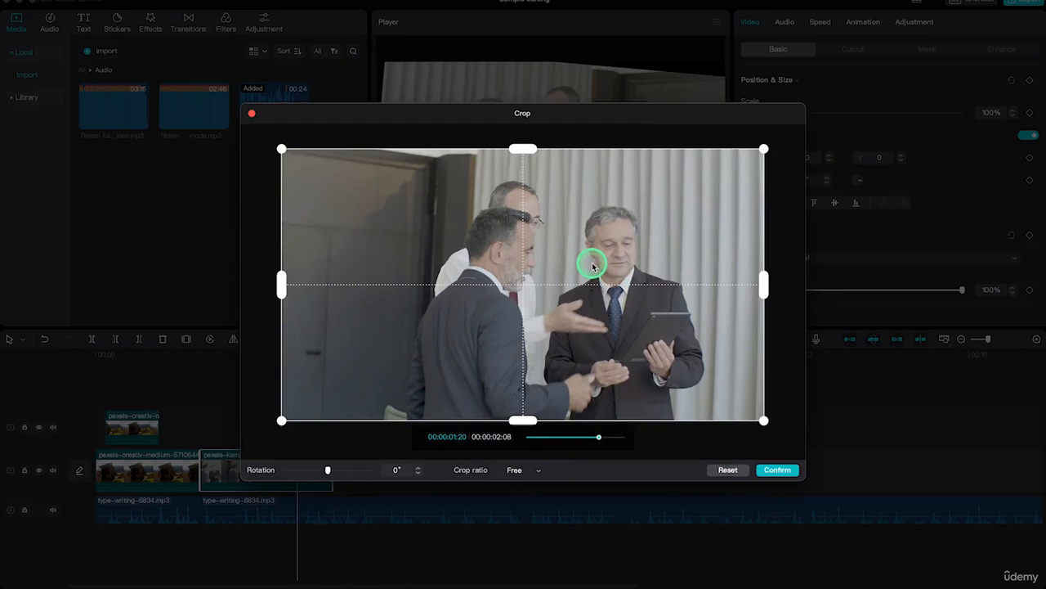
pyautogui.click(775, 471)
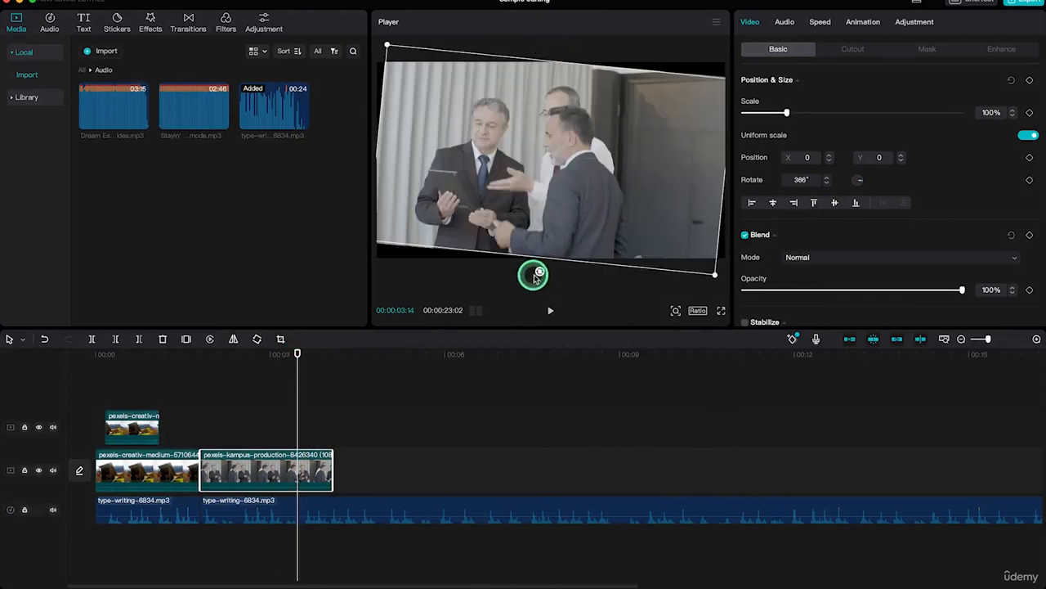
# Straighten the pexels-kampus-production clip to a rotation of 360° and scale it down to 91%.
pyautogui.moveTo(540, 273); pyautogui.dragTo(546, 274)
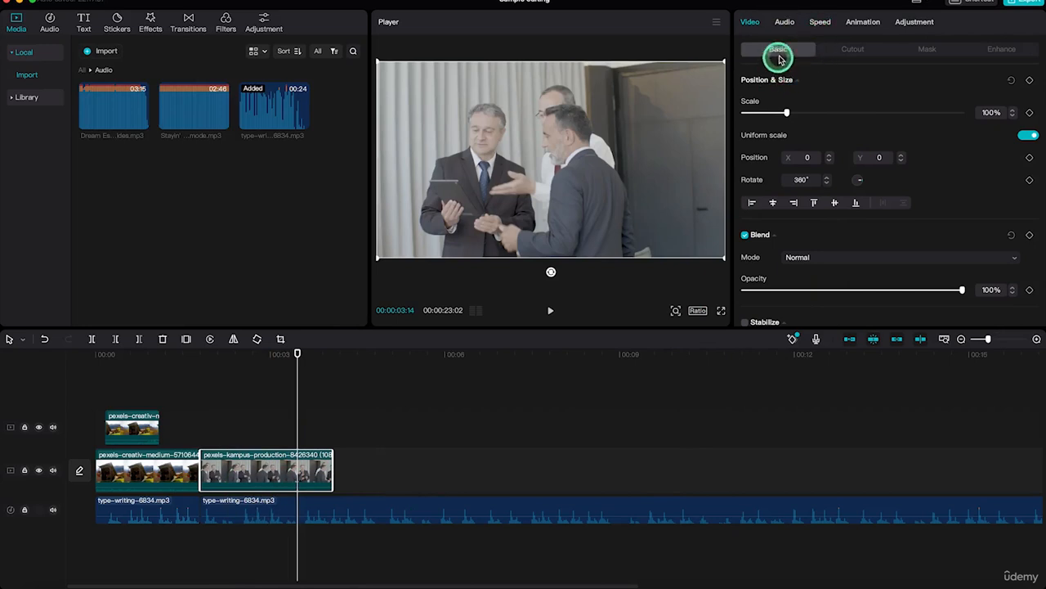
pyautogui.click(791, 114)
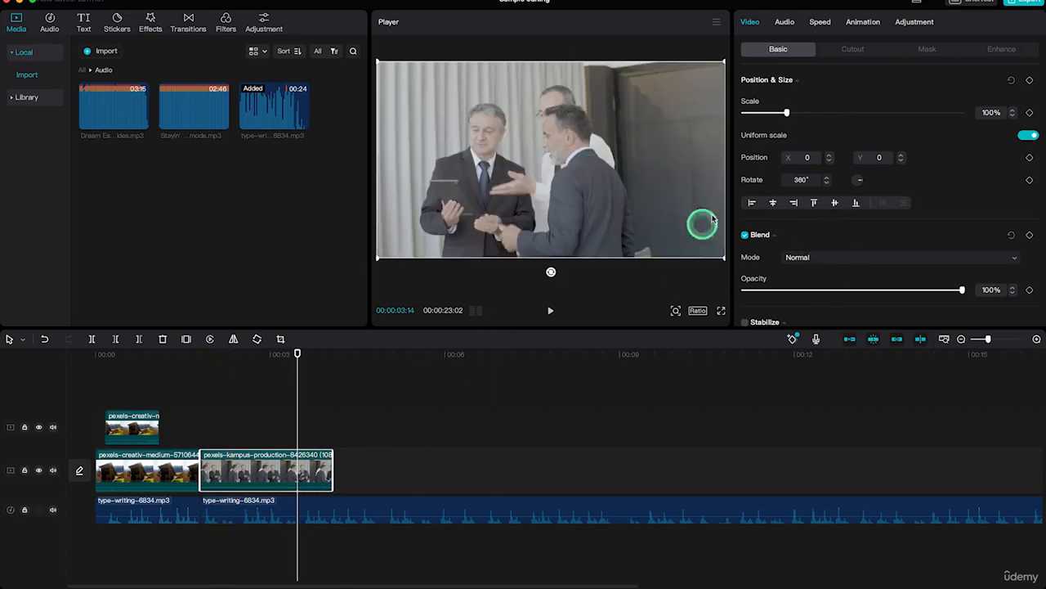
pyautogui.moveTo(787, 112); pyautogui.dragTo(782, 113)
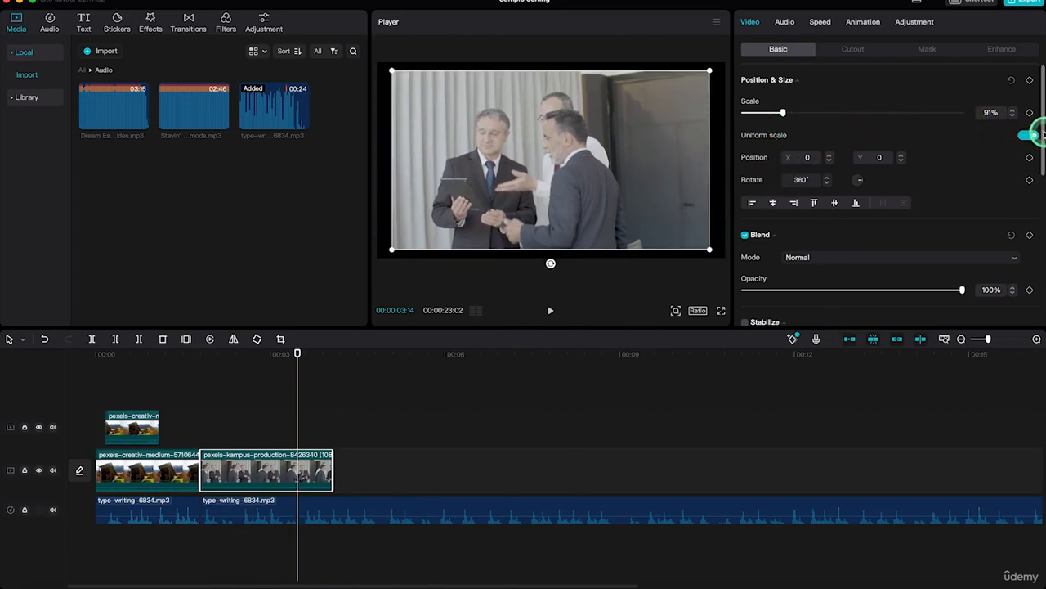
# Nudge the clip's position in small increments to X 9 and Y 8.
pyautogui.click(828, 155)
pyautogui.click(827, 154)
pyautogui.click(828, 155)
pyautogui.click(827, 155)
pyautogui.click(827, 154)
pyautogui.click(827, 154)
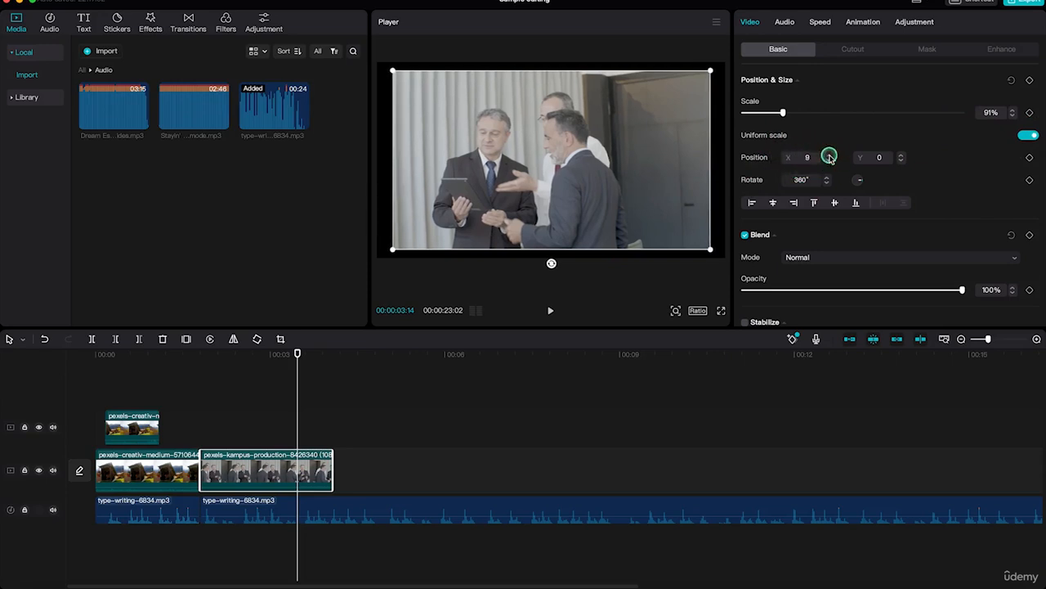
pyautogui.click(902, 154)
pyautogui.click(902, 154)
pyautogui.click(901, 154)
pyautogui.click(902, 155)
pyautogui.click(902, 155)
pyautogui.click(901, 154)
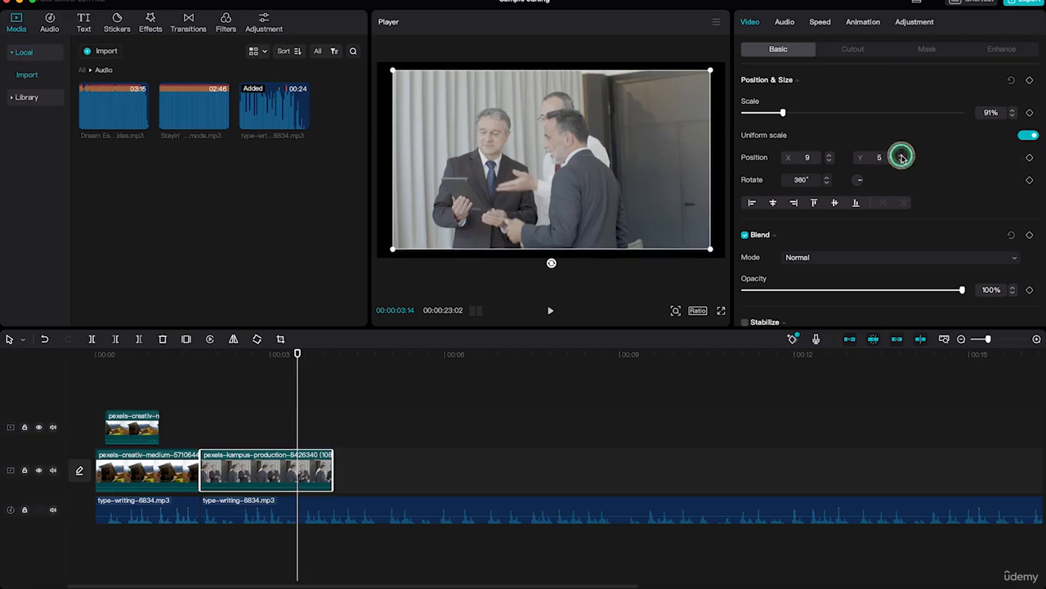
pyautogui.click(902, 154)
pyautogui.click(902, 155)
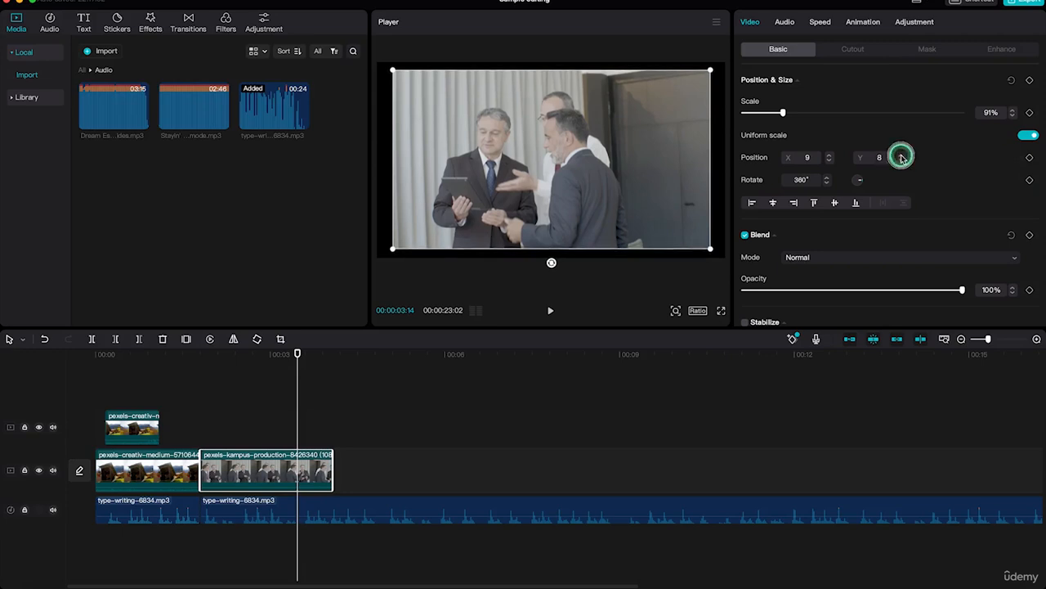
# Rotate the clip degree by degree up to 365°, and back down to 359°.
pyautogui.click(828, 178)
pyautogui.click(829, 178)
pyautogui.click(828, 177)
pyautogui.click(828, 178)
pyautogui.click(828, 177)
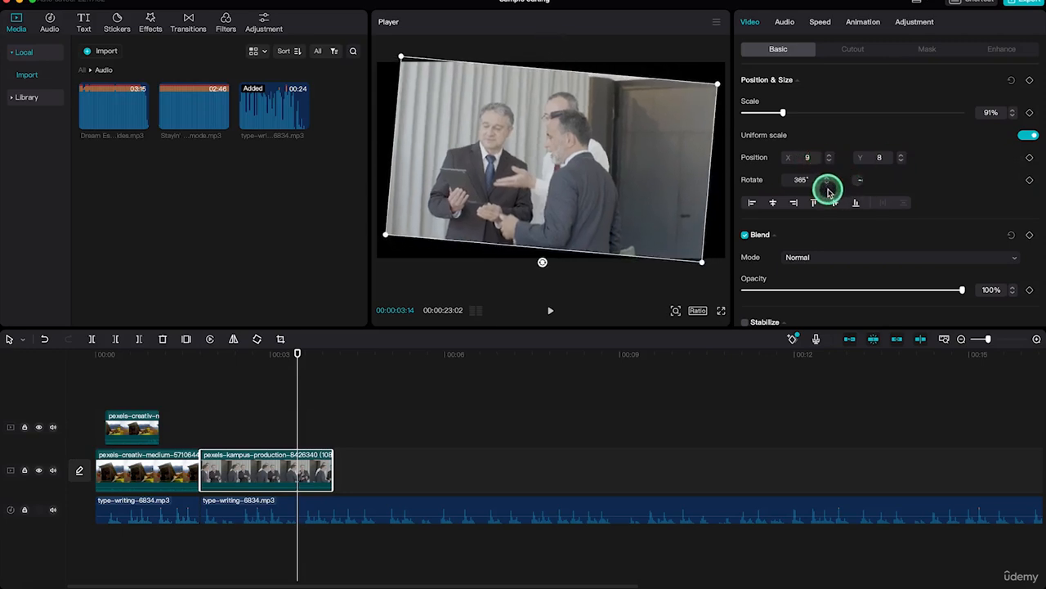
pyautogui.click(826, 183)
pyautogui.click(827, 183)
pyautogui.click(827, 184)
pyautogui.click(827, 183)
pyautogui.click(827, 183)
pyautogui.click(826, 183)
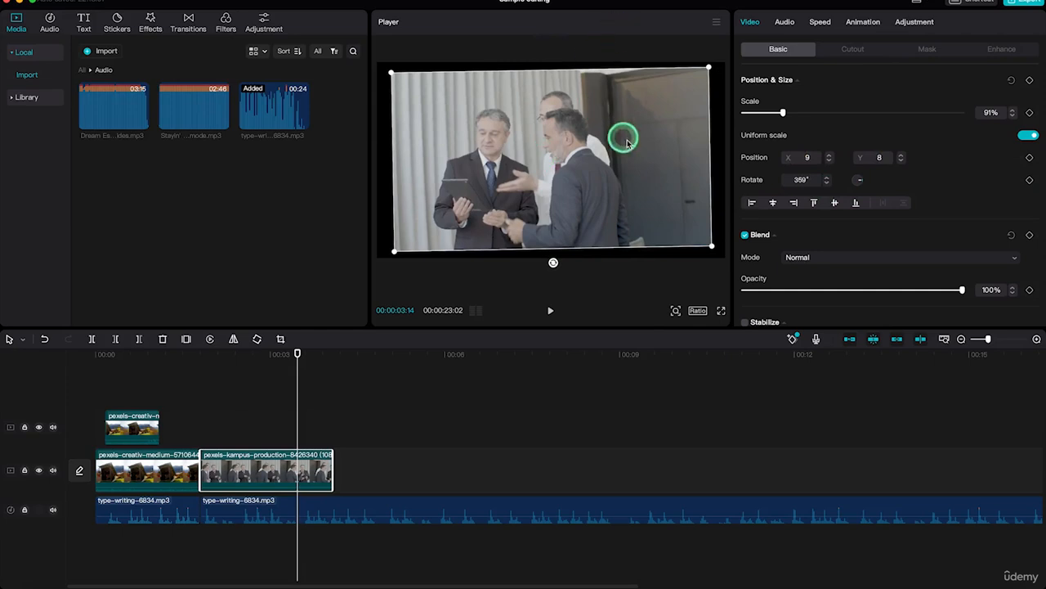
# Reset the clip's position and size settings, and look through the blend modes while keeping Normal.
pyautogui.click(1012, 83)
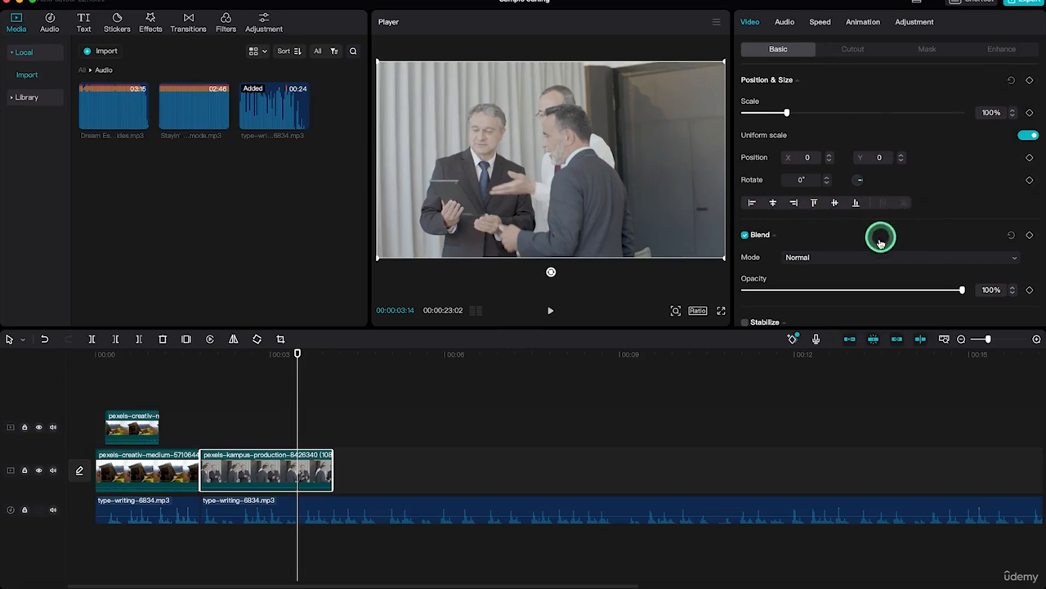
pyautogui.click(948, 260)
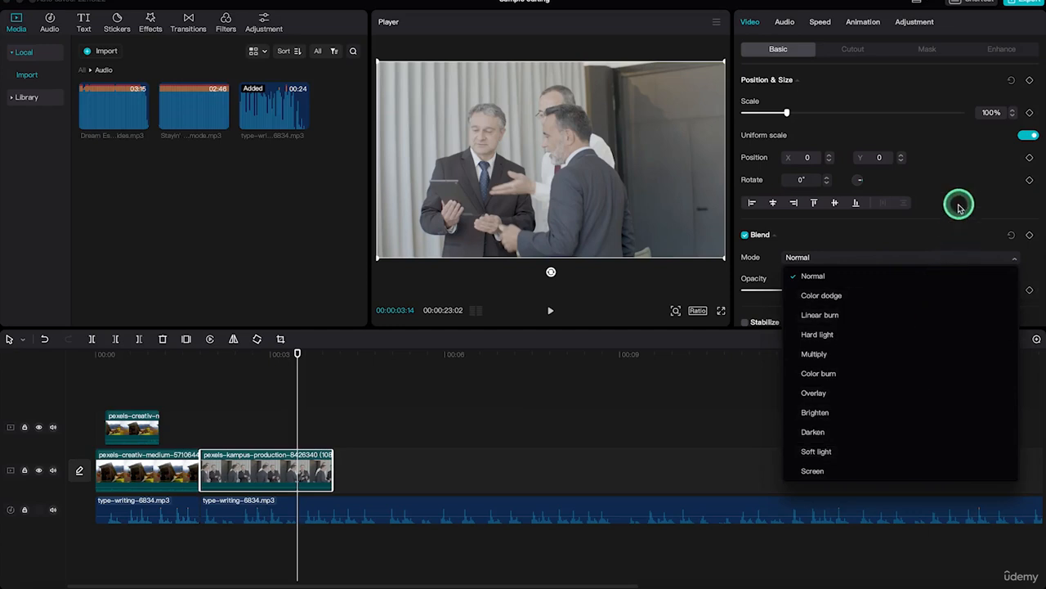
pyautogui.click(945, 235)
pyautogui.click(955, 235)
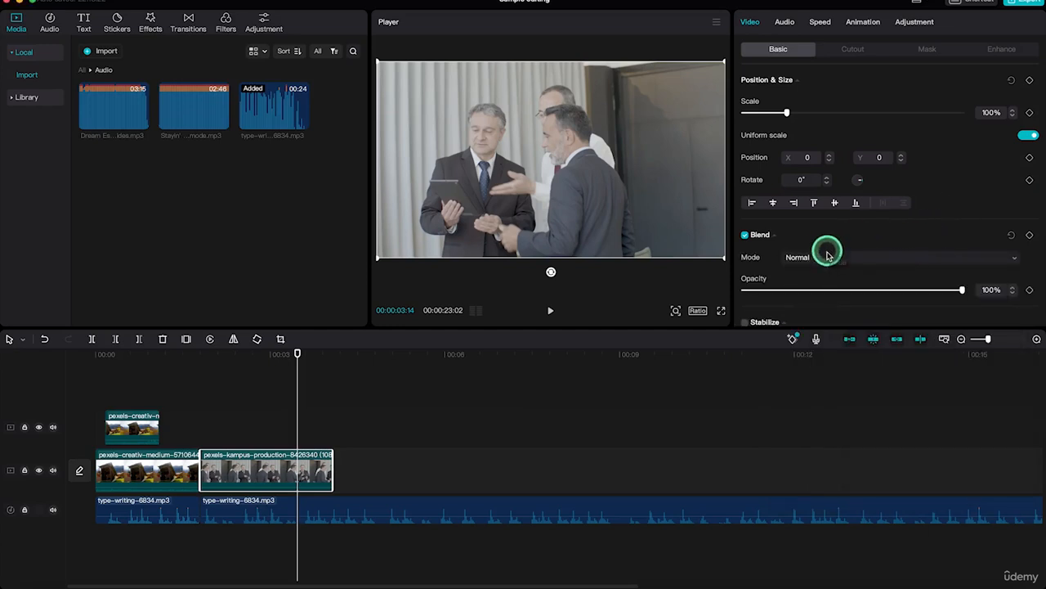
# Examine the clip's opacity, stabilize, auto reframe and motion blur settings.
pyautogui.click(963, 291)
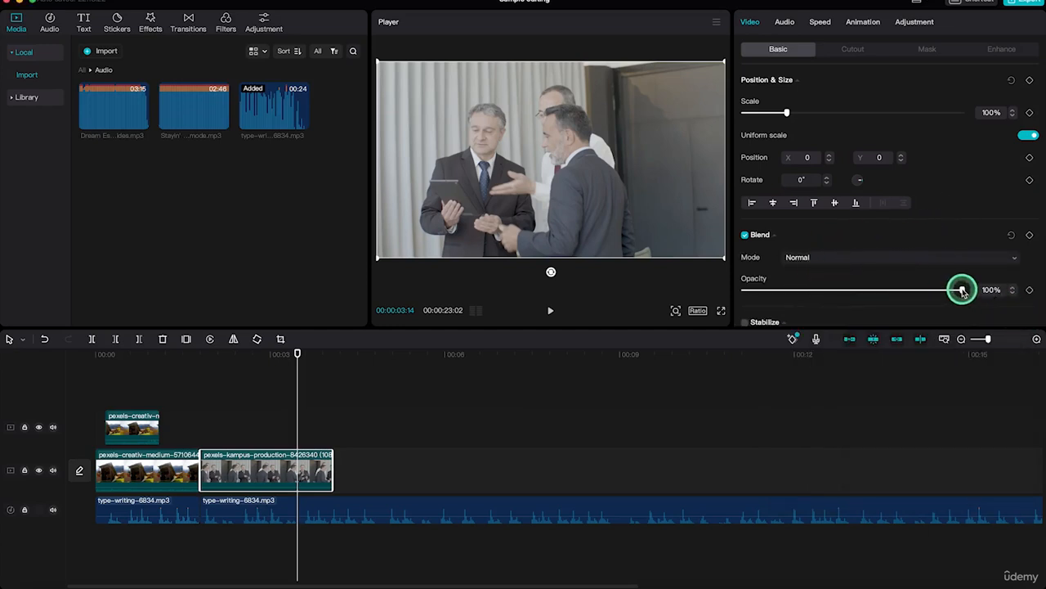
pyautogui.moveTo(963, 291); pyautogui.dragTo(1025, 279)
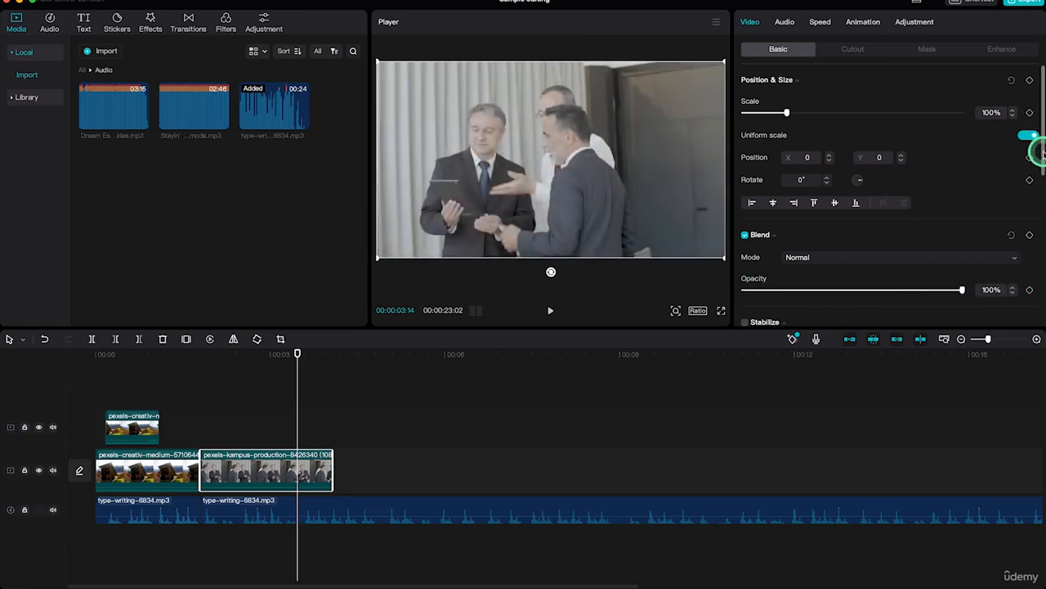
pyautogui.moveTo(1039, 152); pyautogui.dragTo(1040, 245)
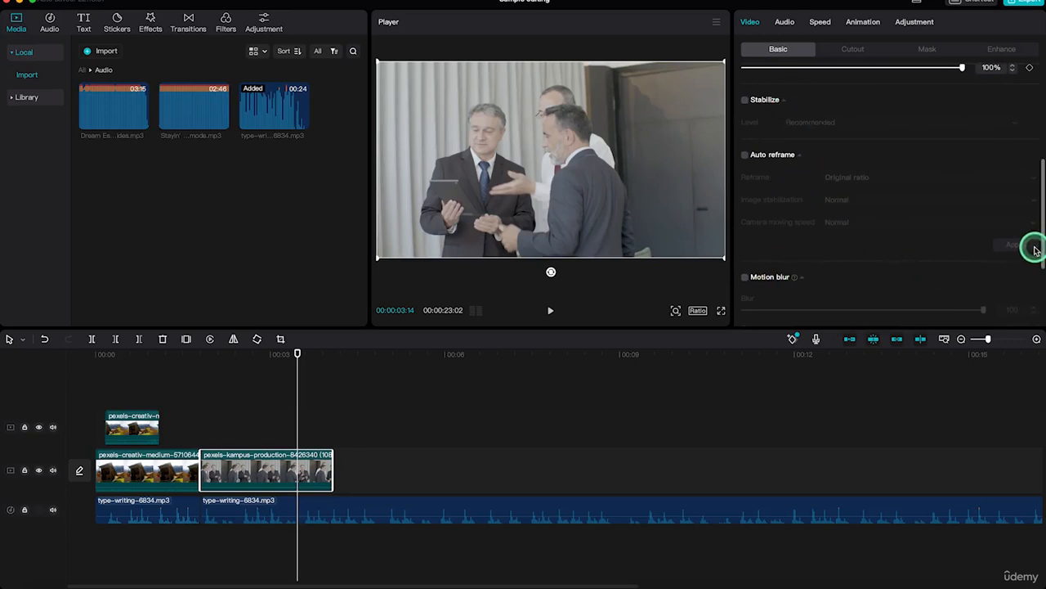
pyautogui.moveTo(1041, 252); pyautogui.dragTo(805, 72)
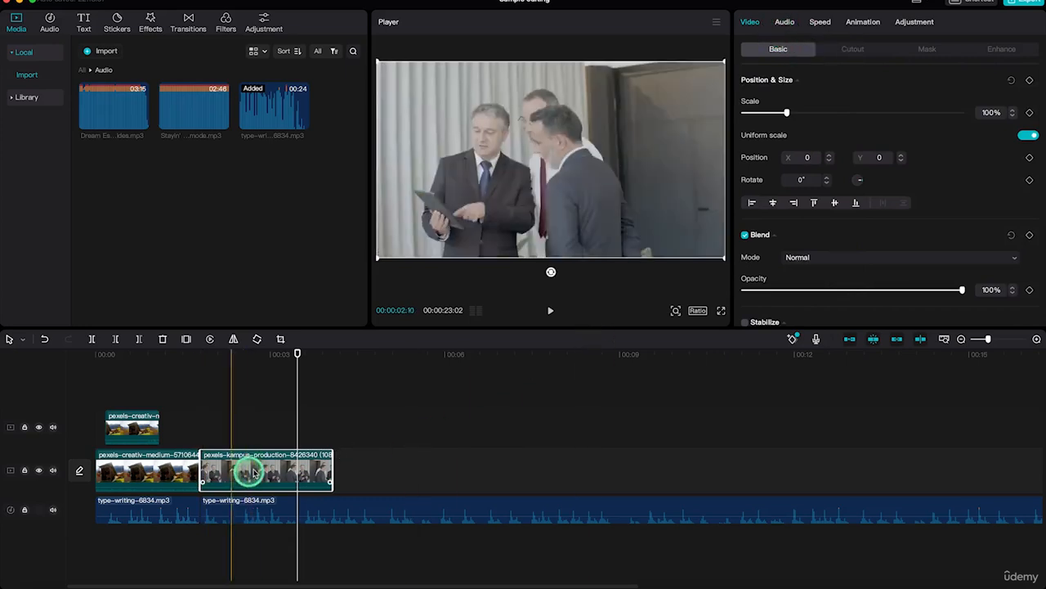
# Set the clip's audio volume to -3.1 dB with a 0.3 s fade-in and a 0.4 s fade-out.
pyautogui.click(783, 23)
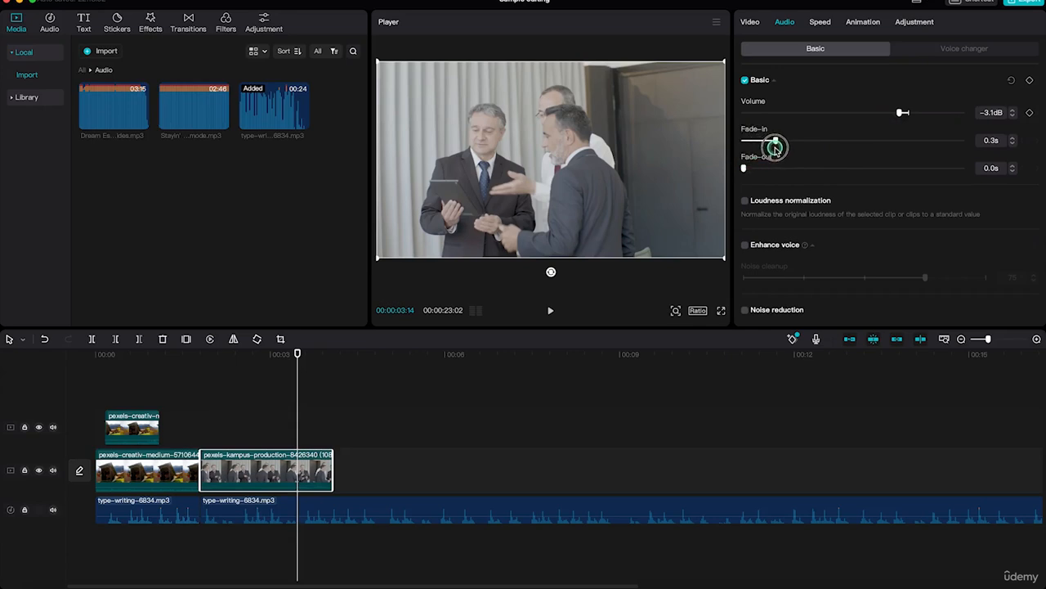
pyautogui.moveTo(745, 167); pyautogui.dragTo(779, 173)
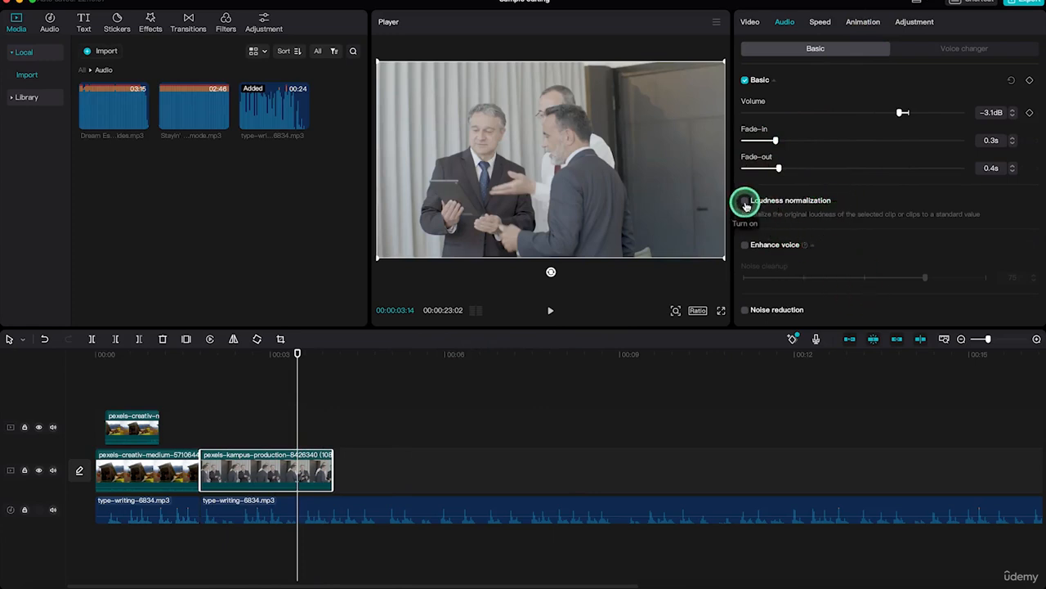
pyautogui.click(747, 246)
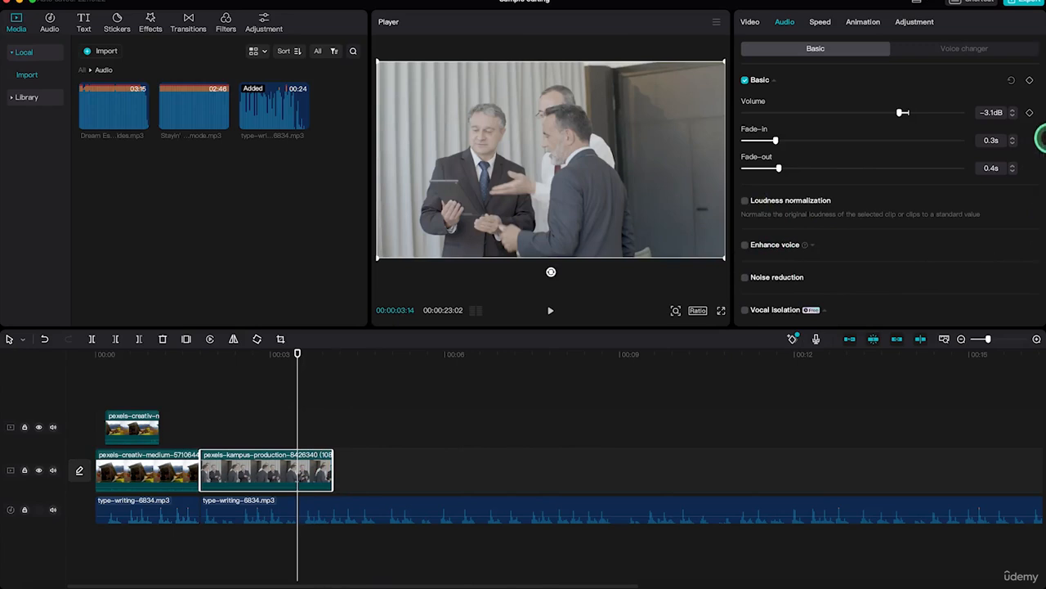
pyautogui.scroll(-2, 1040, 140)
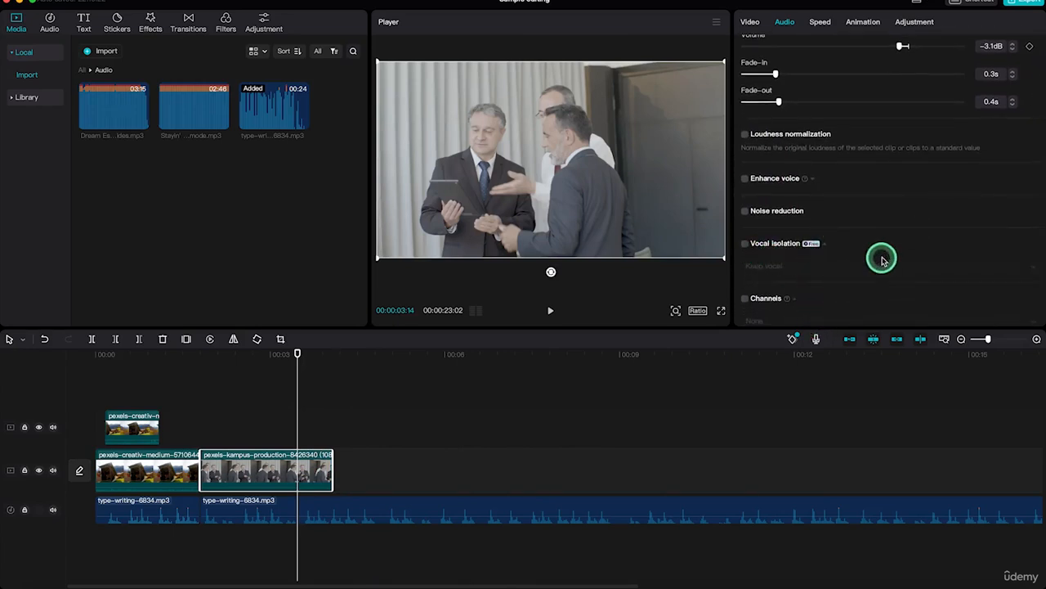
pyautogui.scroll(2, 881, 249)
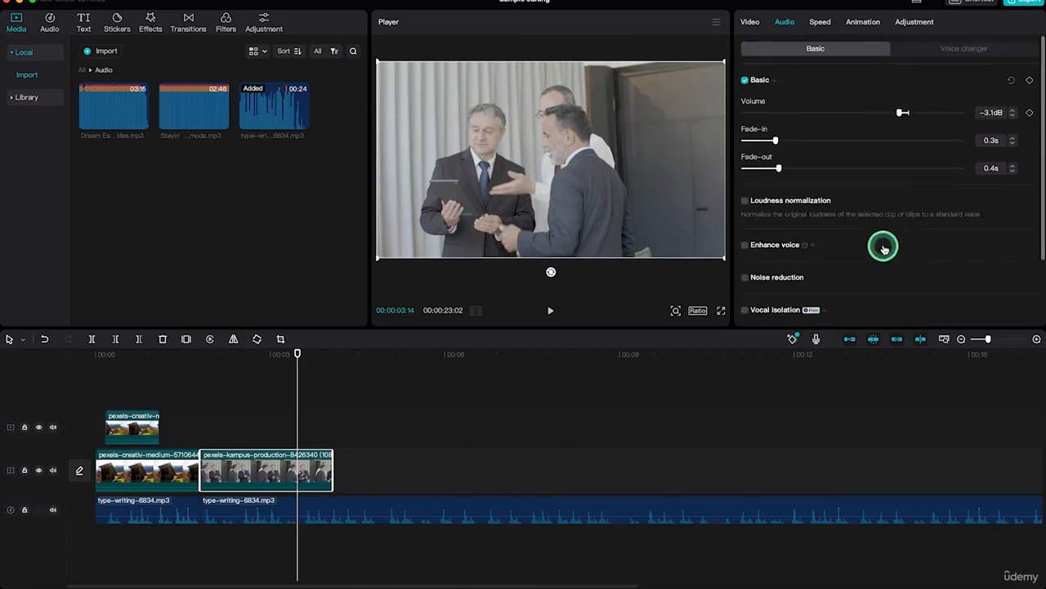
# Look through the clip's voice changer, speed, animation and adjustment options, including HSL and curves.
pyautogui.click(952, 51)
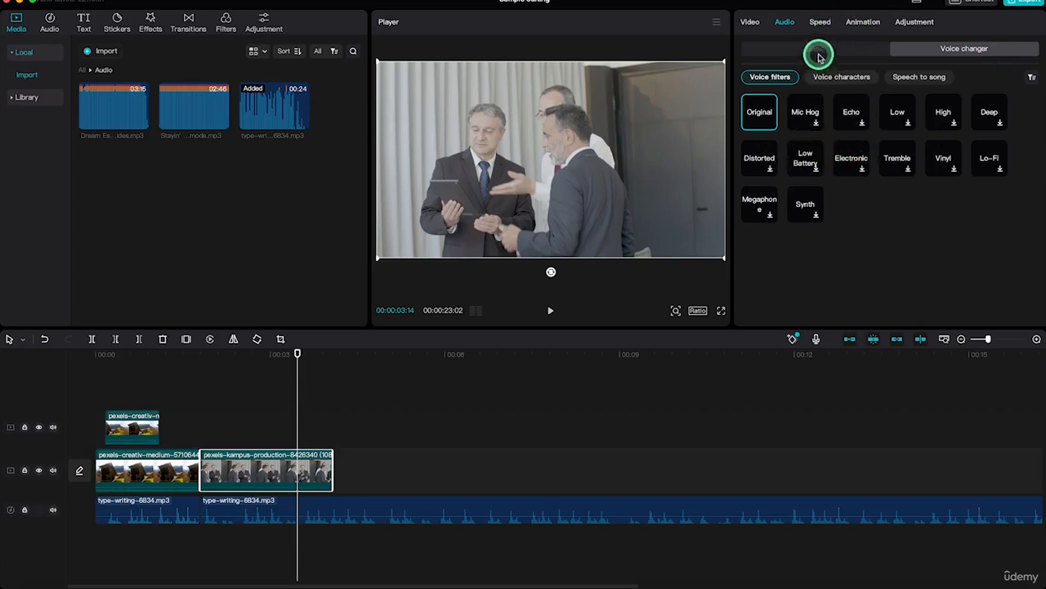
pyautogui.click(821, 23)
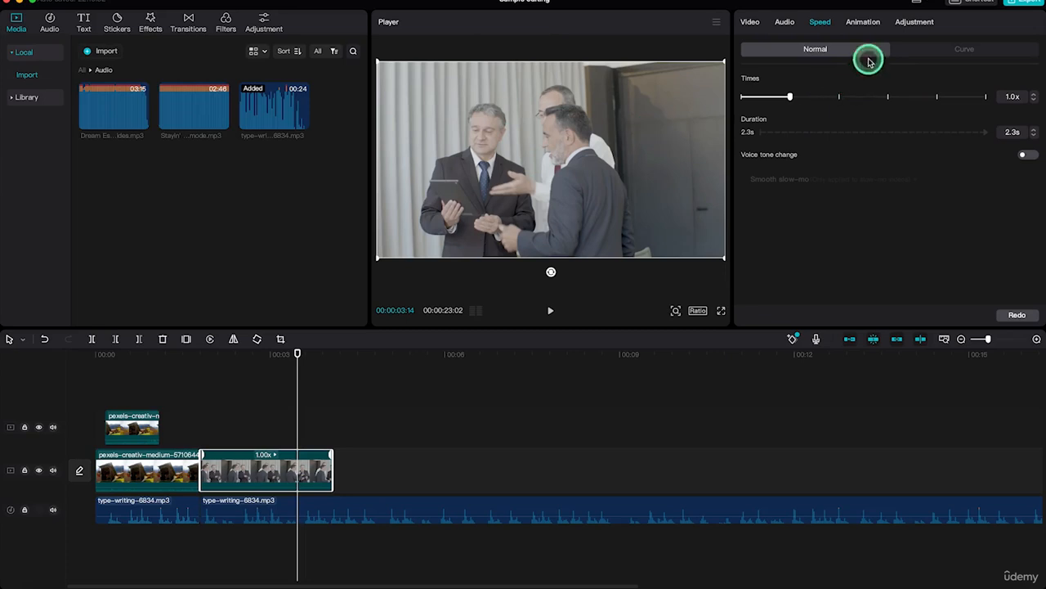
pyautogui.click(863, 23)
pyautogui.click(931, 24)
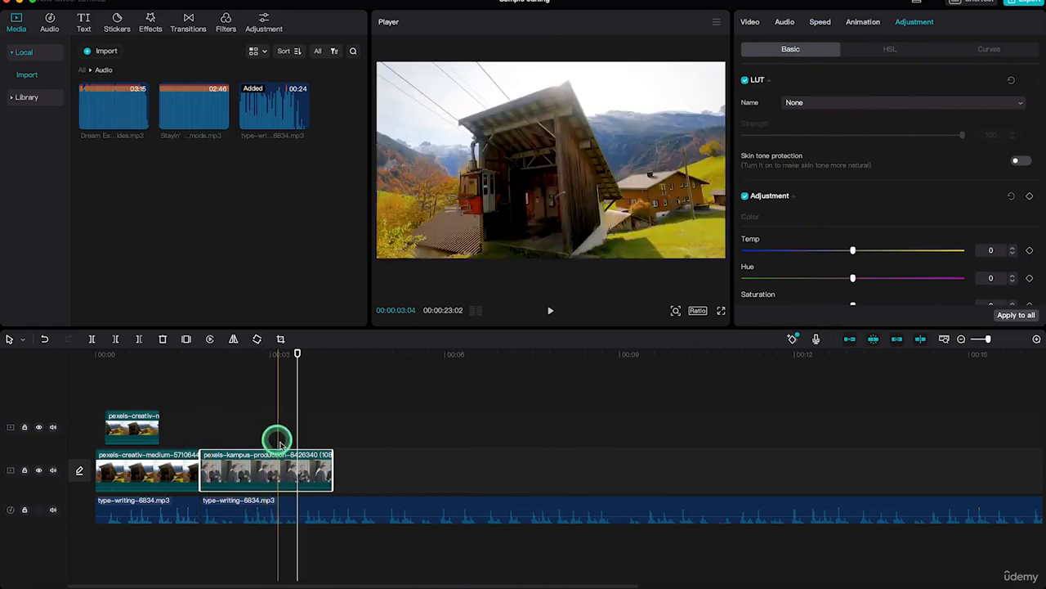
pyautogui.click(892, 48)
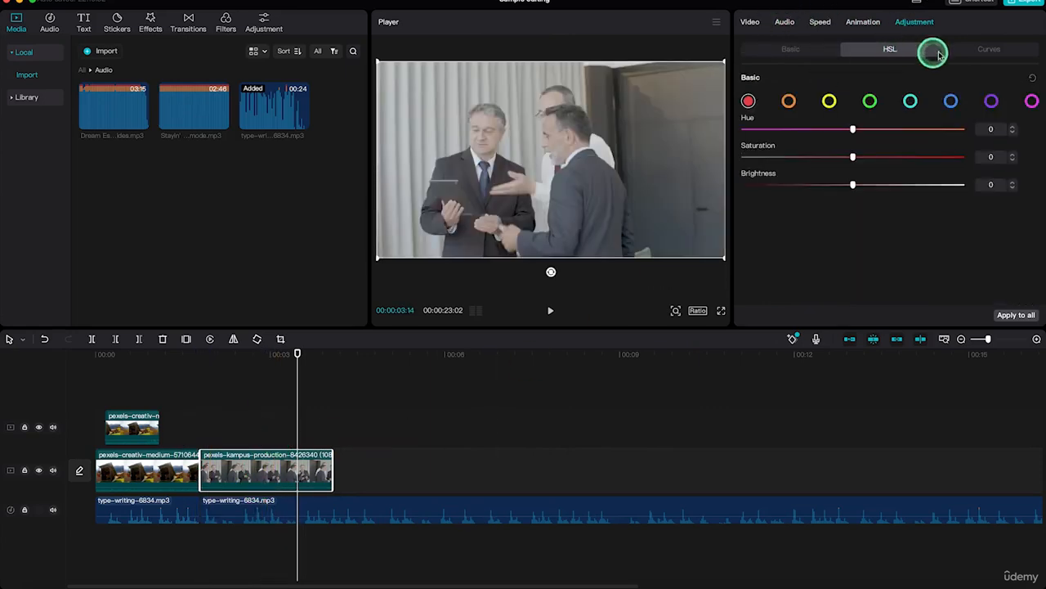
pyautogui.click(985, 49)
pyautogui.click(750, 21)
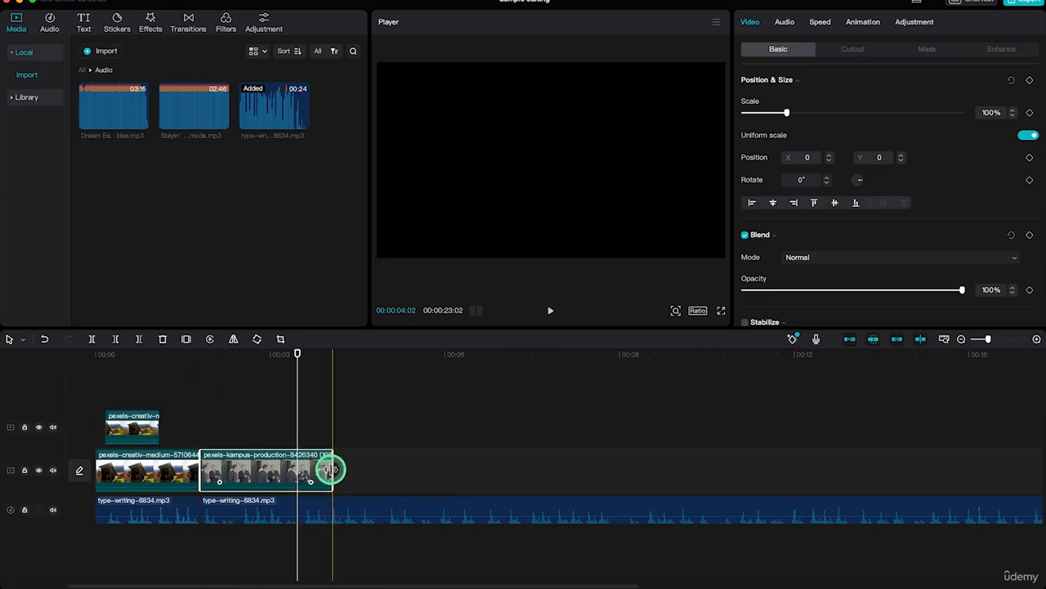
# Trim the end of the pexels-kampus-production clip back to the playhead at 00:00:03:14.
pyautogui.moveTo(330, 470); pyautogui.dragTo(293, 469)
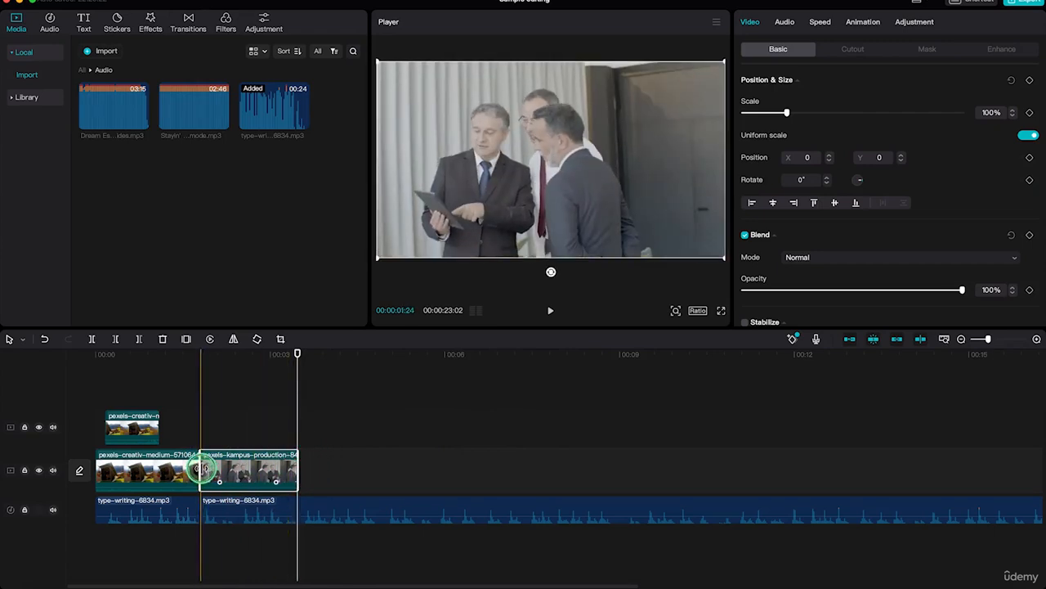
# Try shortening the pexels-kampus-production clip from its end and moving it away from the first clip with the main track magnet on.
pyautogui.moveTo(202, 468); pyautogui.dragTo(250, 469)
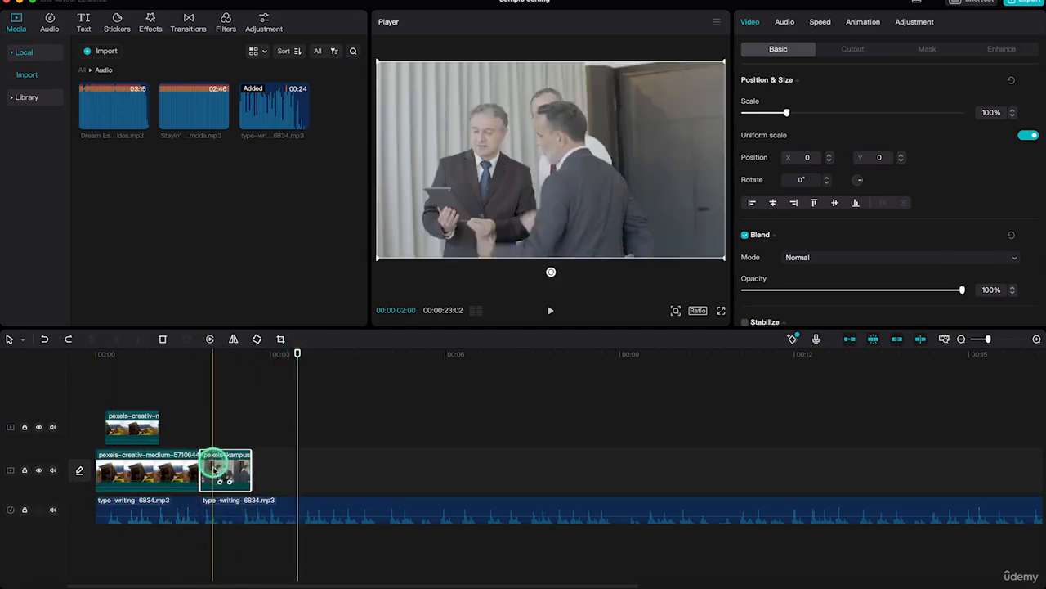
pyautogui.moveTo(240, 462); pyautogui.dragTo(362, 474)
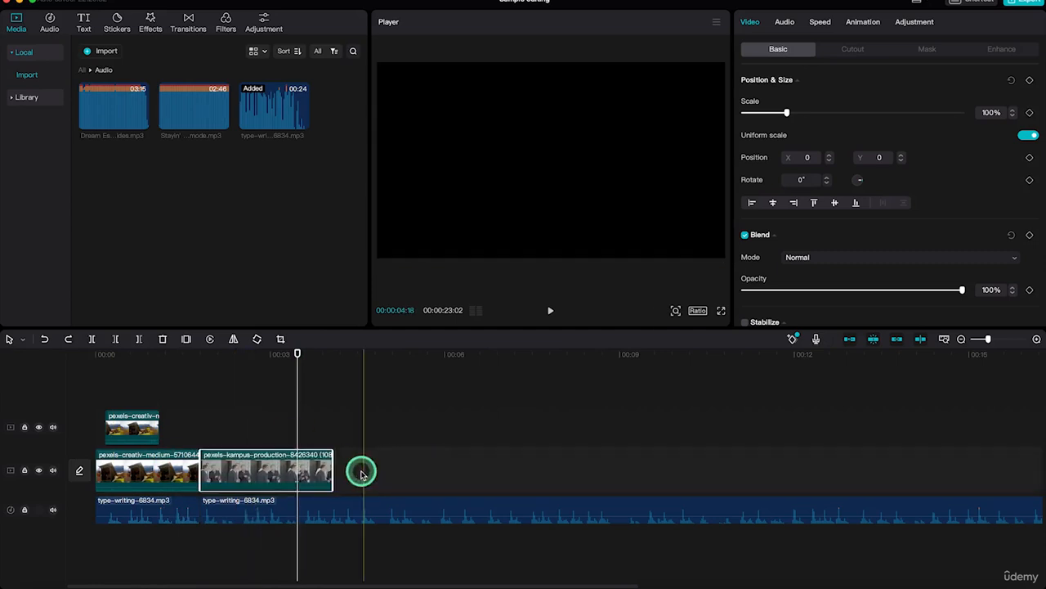
pyautogui.moveTo(231, 463); pyautogui.dragTo(365, 477)
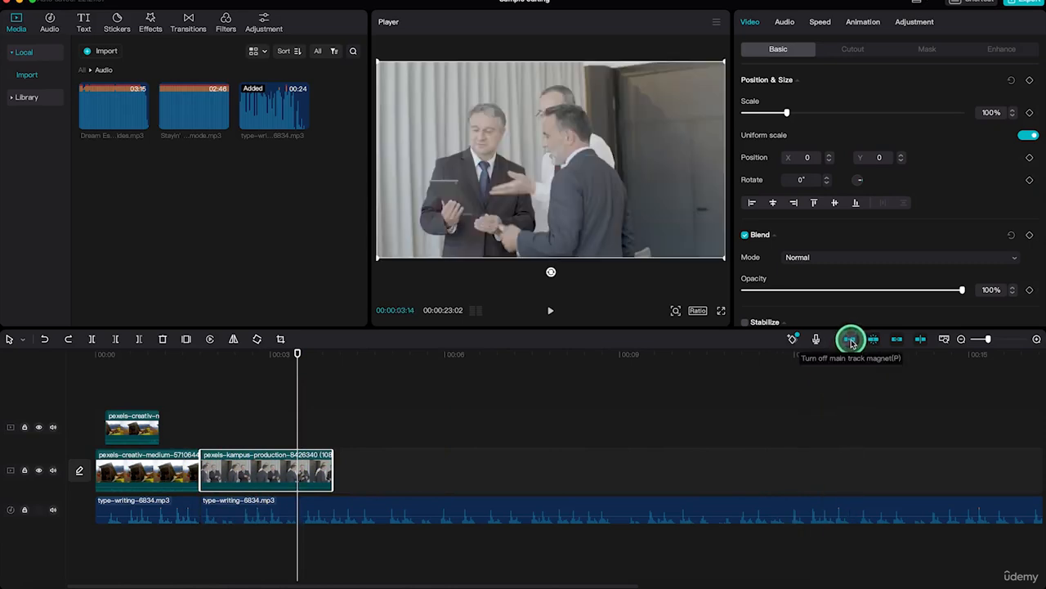
# Turn off the main track magnet and move the pexels-kampus-production clip later on the main track, leaving a gap before it.
pyautogui.click(851, 342)
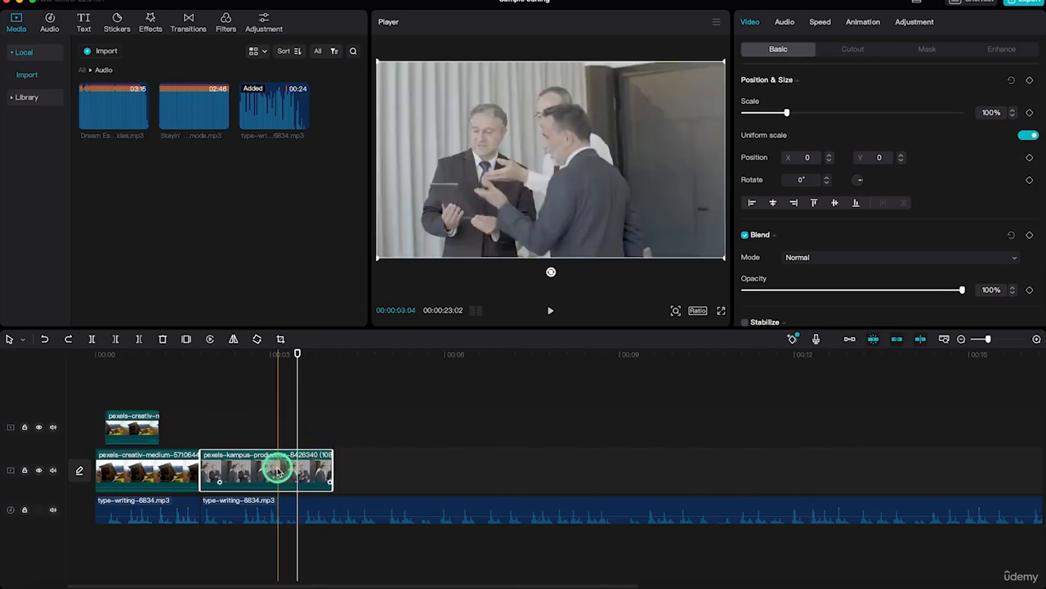
pyautogui.moveTo(276, 467); pyautogui.dragTo(381, 482)
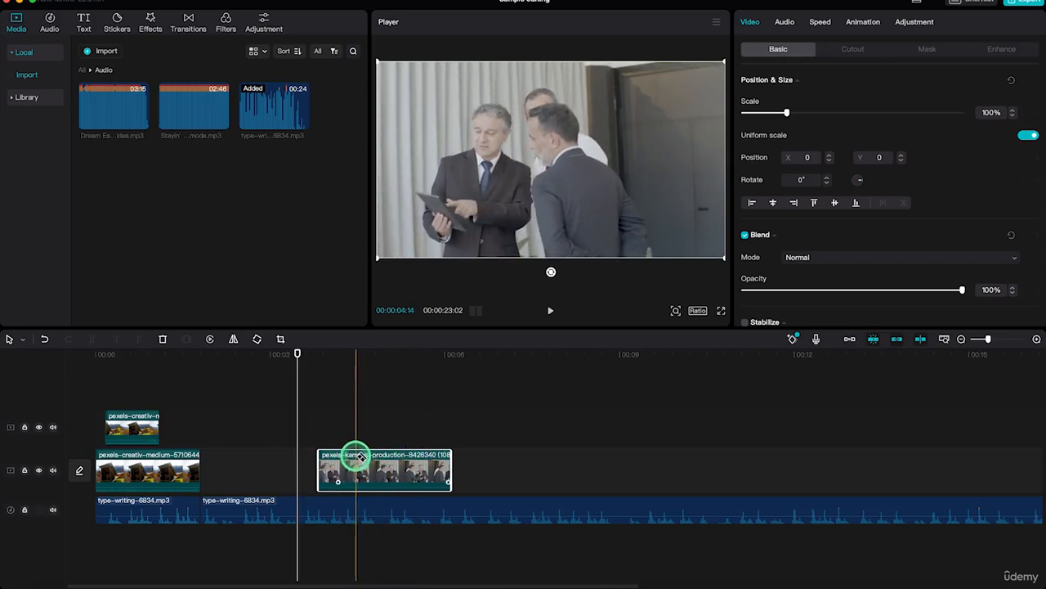
# Split the pexels-kampus-production clip into three pieces and delete the middle one.
pyautogui.hotkey('ctrl', 'b')
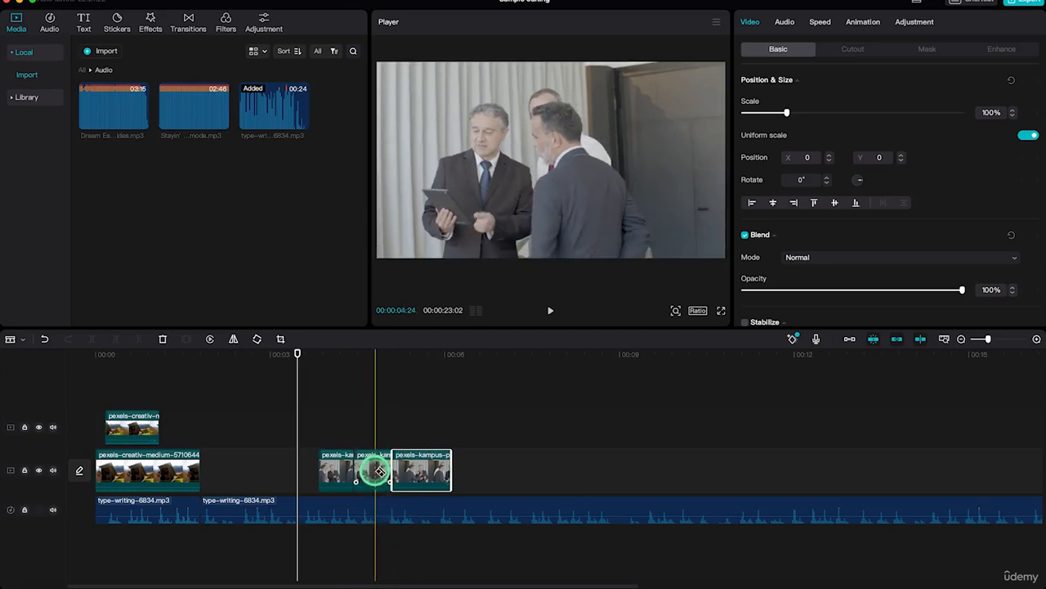
pyautogui.click(376, 472)
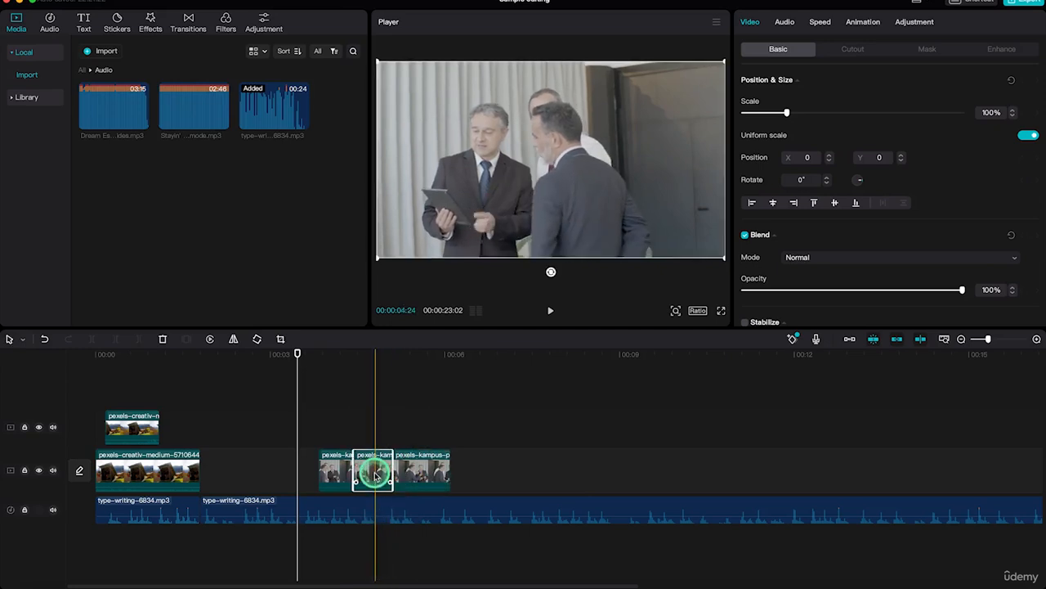
pyautogui.press('Delete')
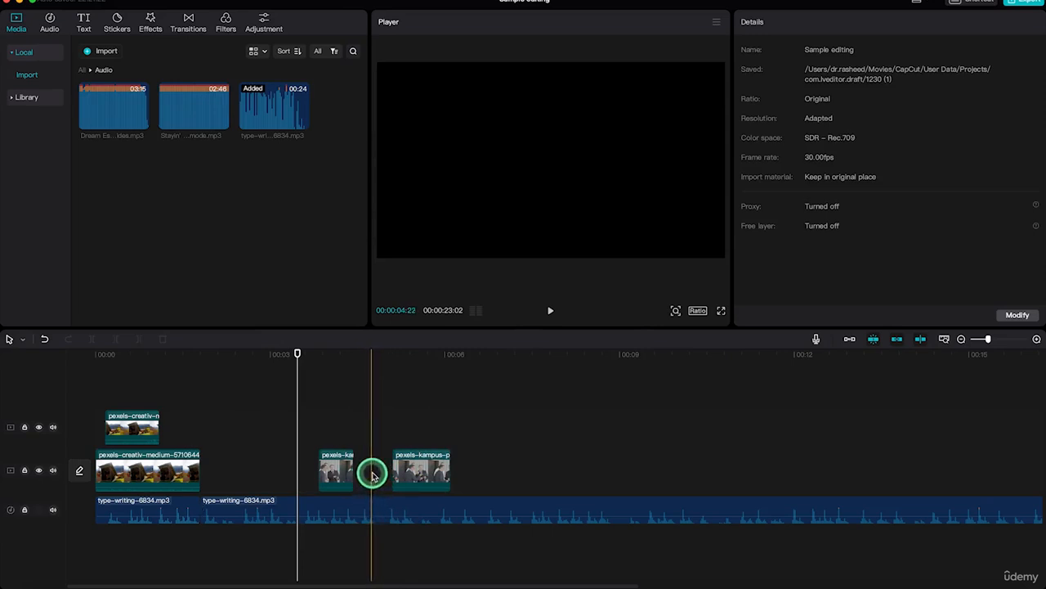
# Close the gaps by joining the two remaining pexels-kampus-production pieces and moving them against the end of the pexels-creativ-medium clip.
pyautogui.click(375, 466)
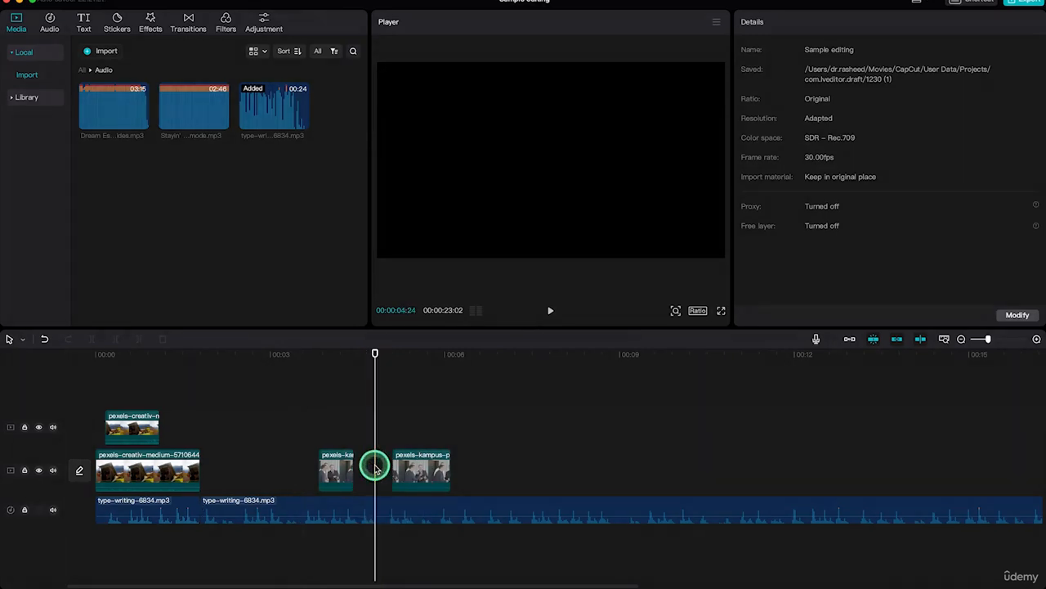
pyautogui.rightClick(376, 475)
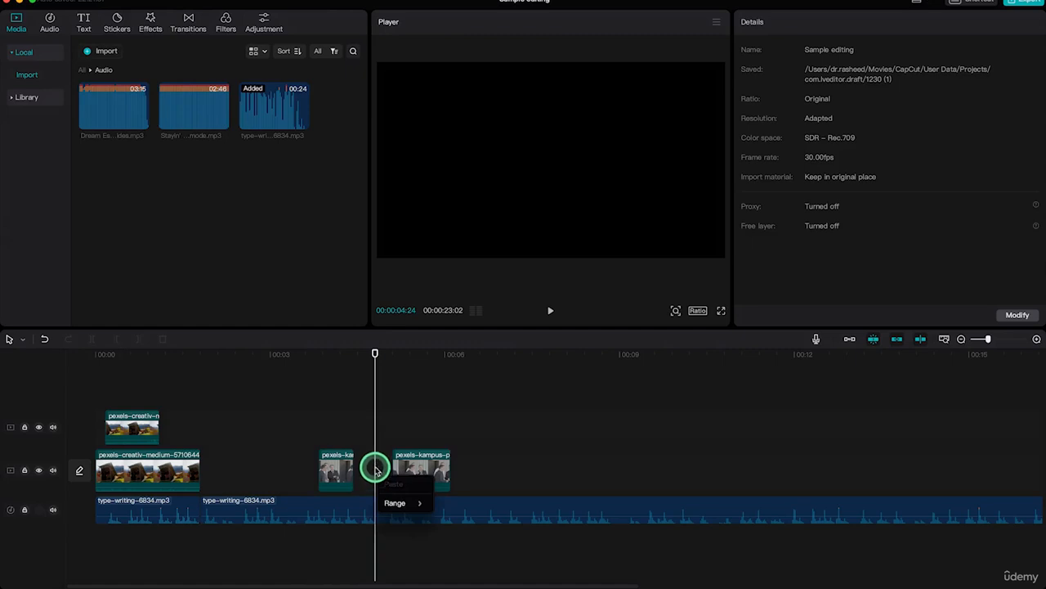
pyautogui.click(374, 470)
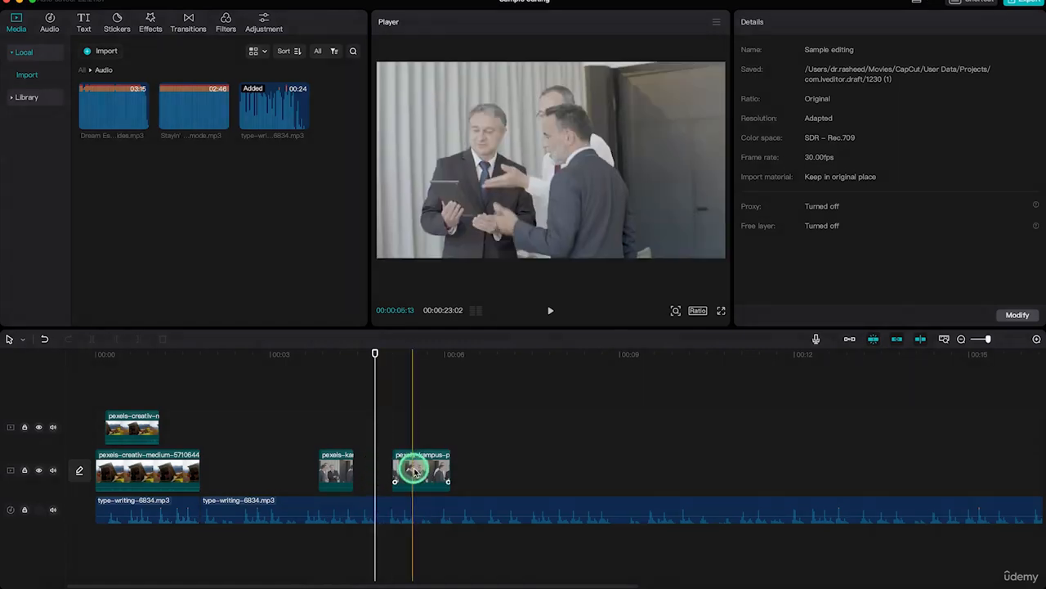
pyautogui.moveTo(411, 470); pyautogui.dragTo(378, 470)
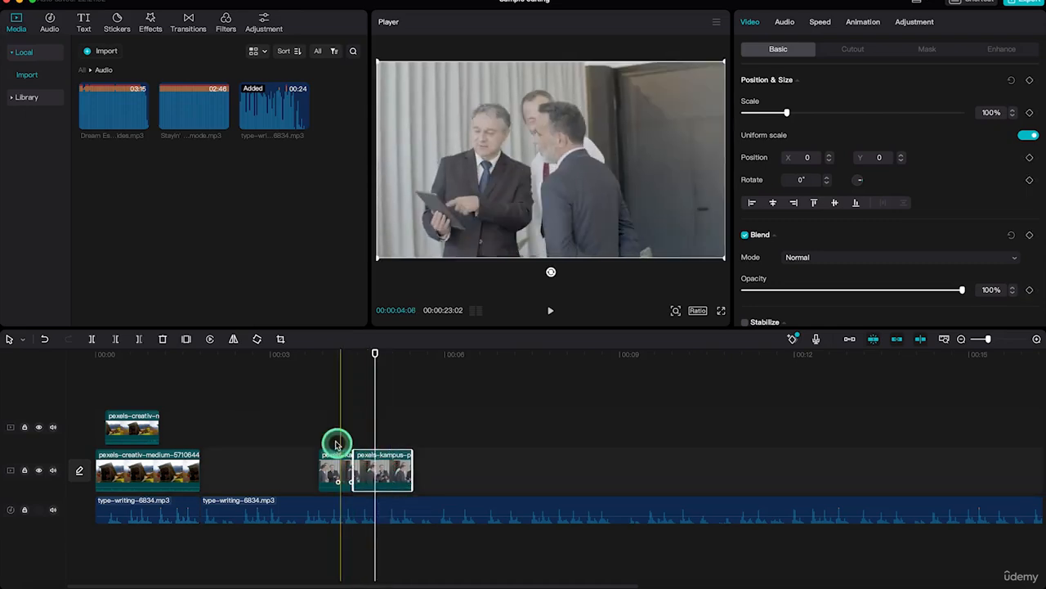
pyautogui.moveTo(329, 429); pyautogui.dragTo(269, 474)
pyautogui.click(356, 455)
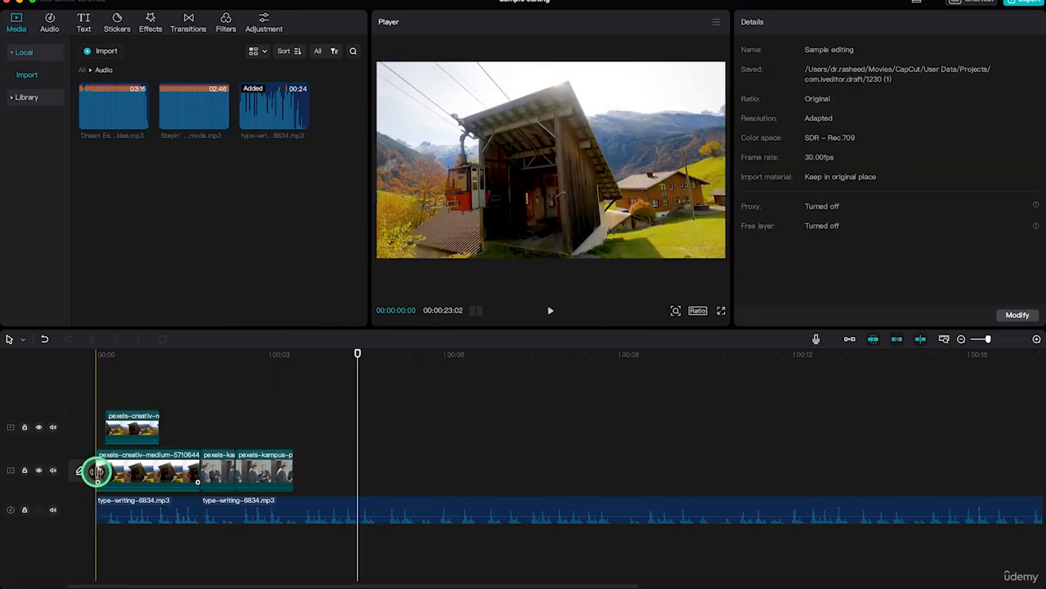
# Trim the start of the main-track pexels-creativ-medium clip and move the overlay clip above it to the timeline's beginning.
pyautogui.moveTo(96, 471); pyautogui.dragTo(122, 468)
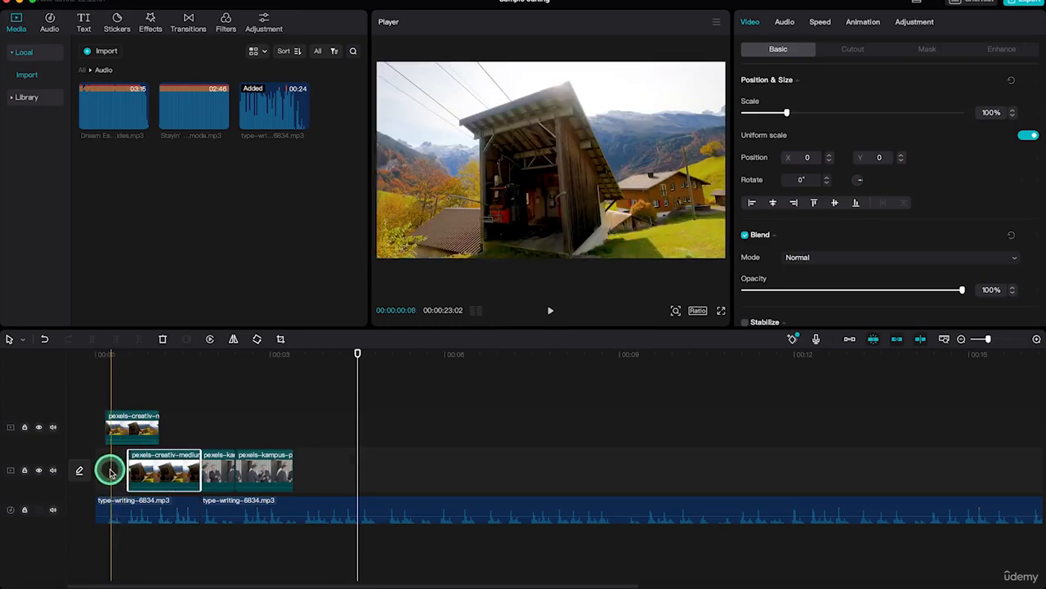
pyautogui.moveTo(107, 427); pyautogui.dragTo(93, 431)
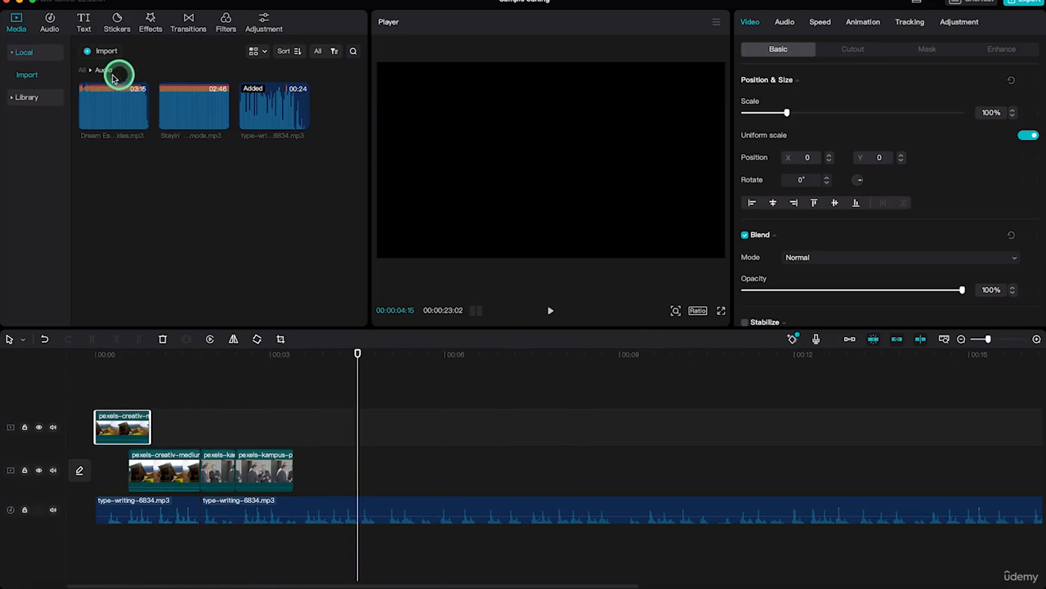
# Place the jumping boy image from the images folder on the overlay track, starting where the last pexels-kampus-production piece ends.
pyautogui.click(84, 71)
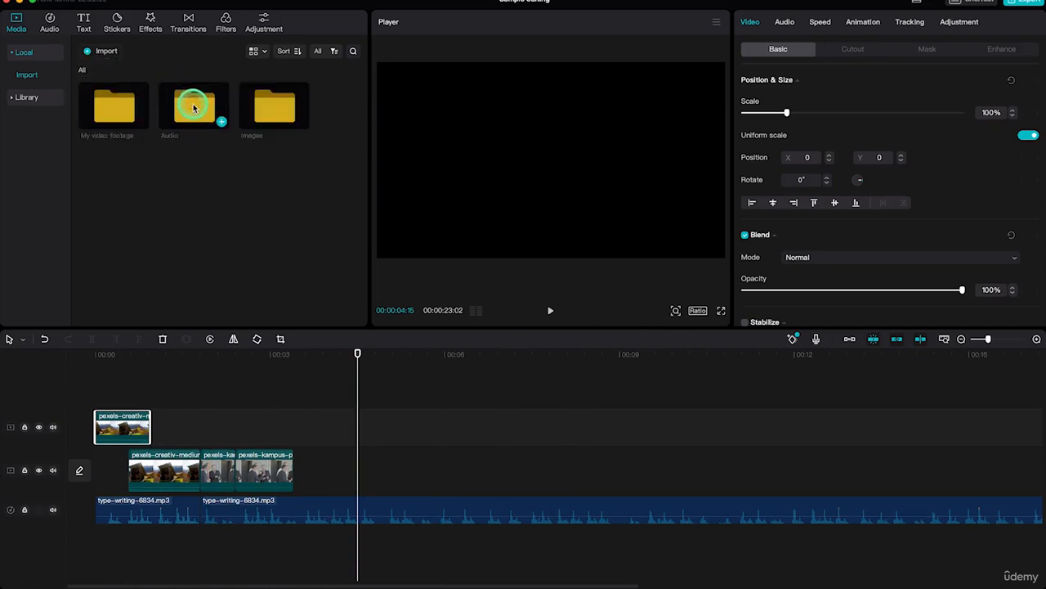
pyautogui.doubleClick(272, 120)
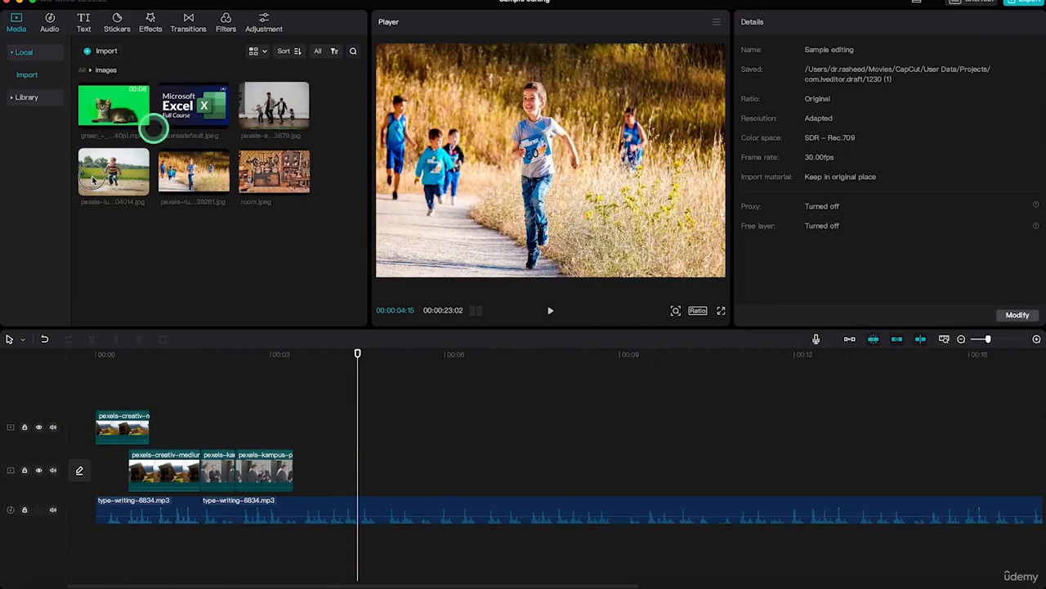
pyautogui.moveTo(114, 173); pyautogui.dragTo(308, 428)
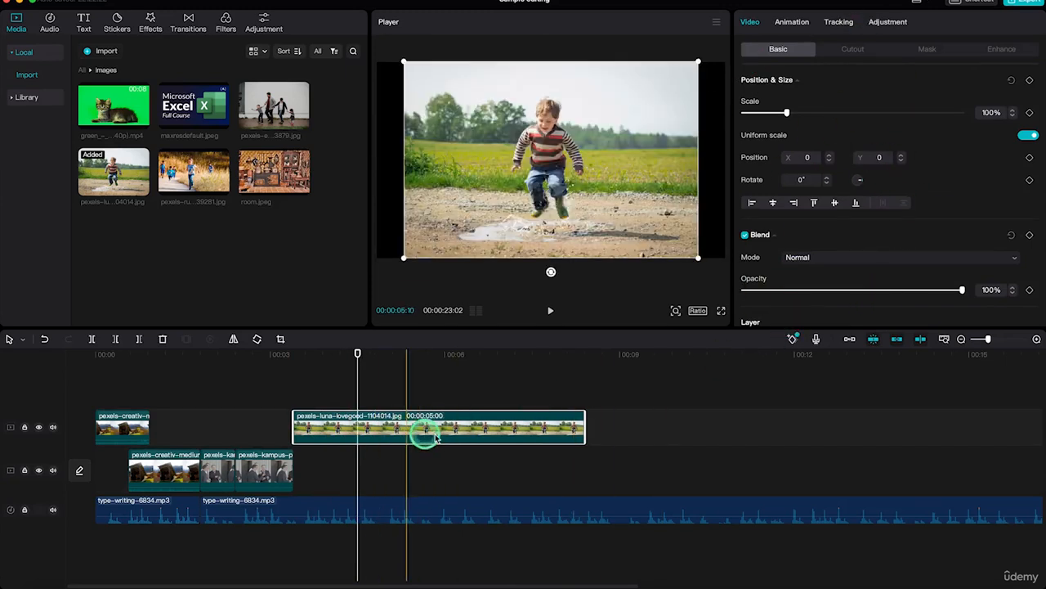
# Split the pexels-luna-lovegood-1104014.jpg image clip into four pieces.
pyautogui.click(369, 421)
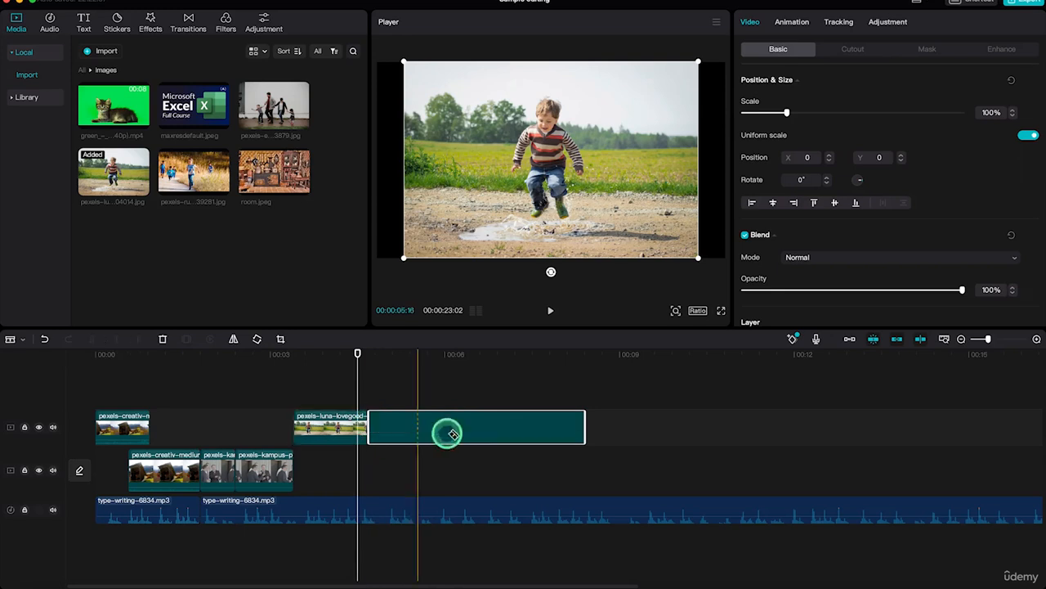
pyautogui.click(449, 427)
pyautogui.click(512, 428)
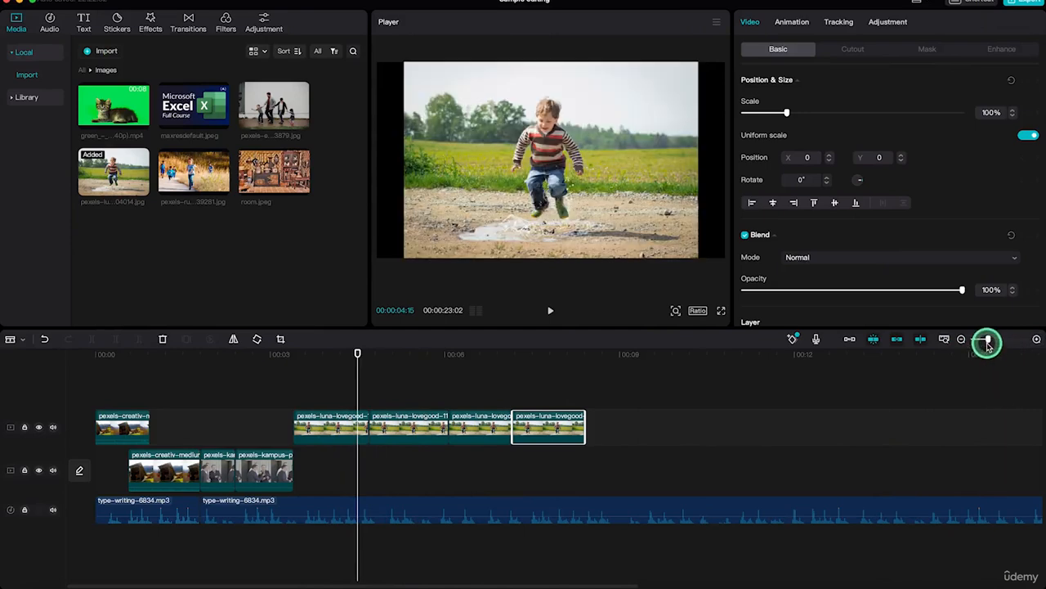
# Split the type-writing-6834.mp3 audio at 00:00:04:25 and again shortly after the first image piece begins.
pyautogui.moveTo(988, 340); pyautogui.dragTo(996, 340)
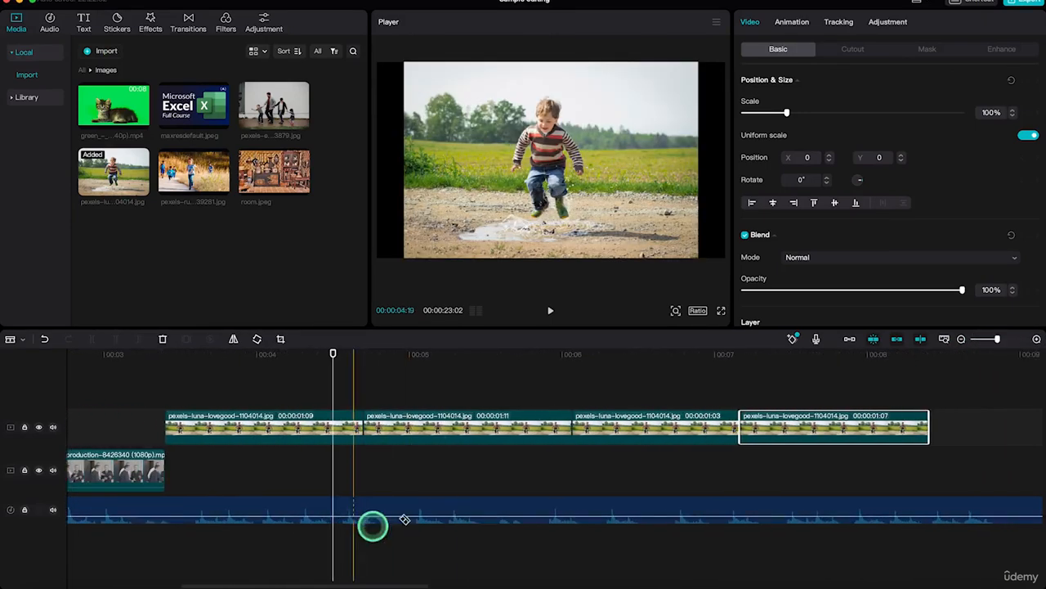
pyautogui.click(382, 517)
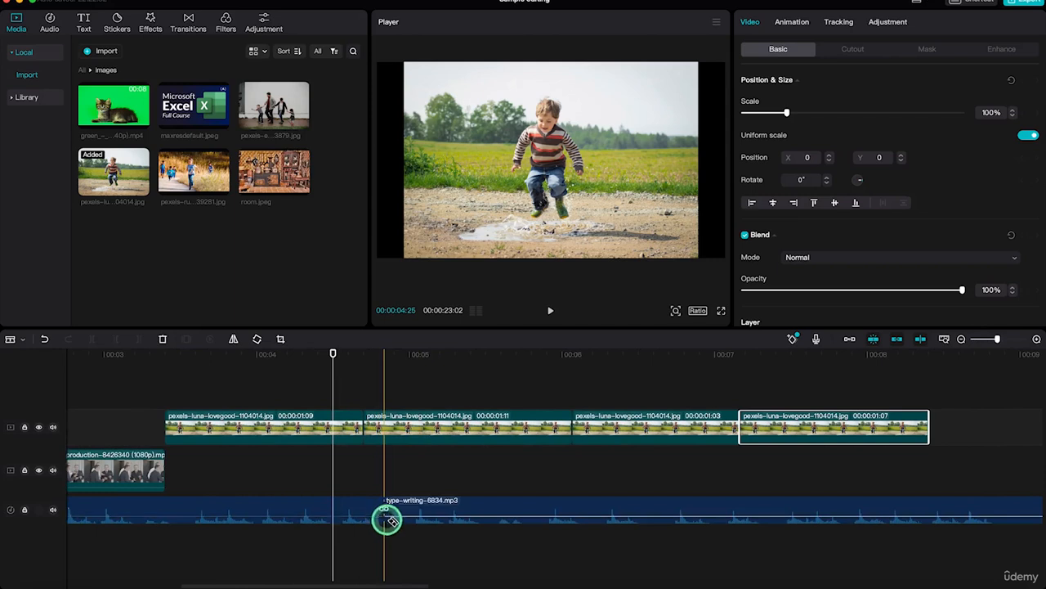
pyautogui.click(195, 510)
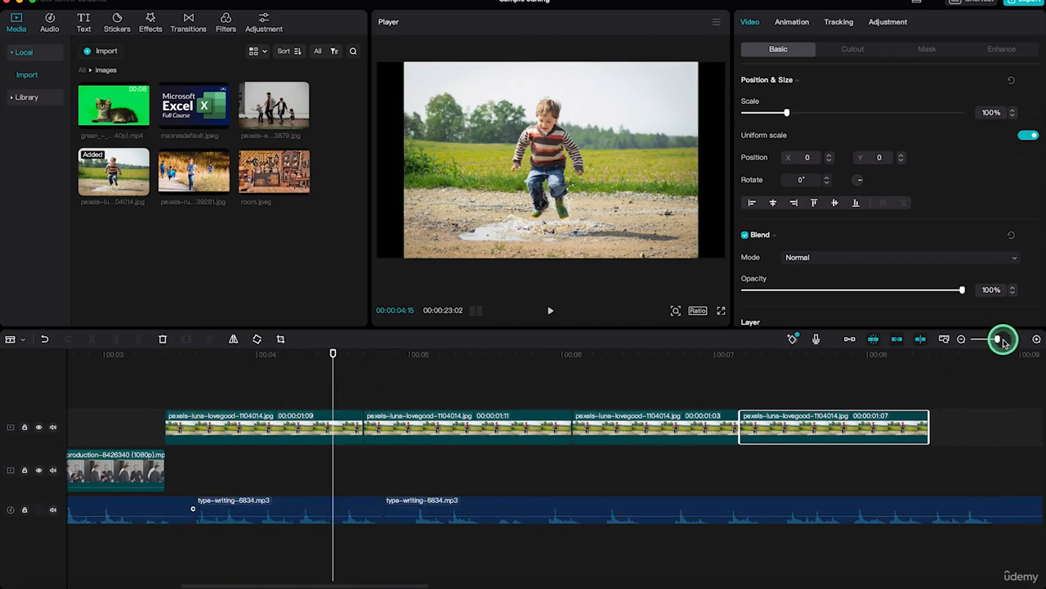
# Fit the whole timeline in view and apply a 10.0 s fade-out to the last type-writing-6834.mp3 piece.
pyautogui.moveTo(1002, 340); pyautogui.dragTo(992, 338)
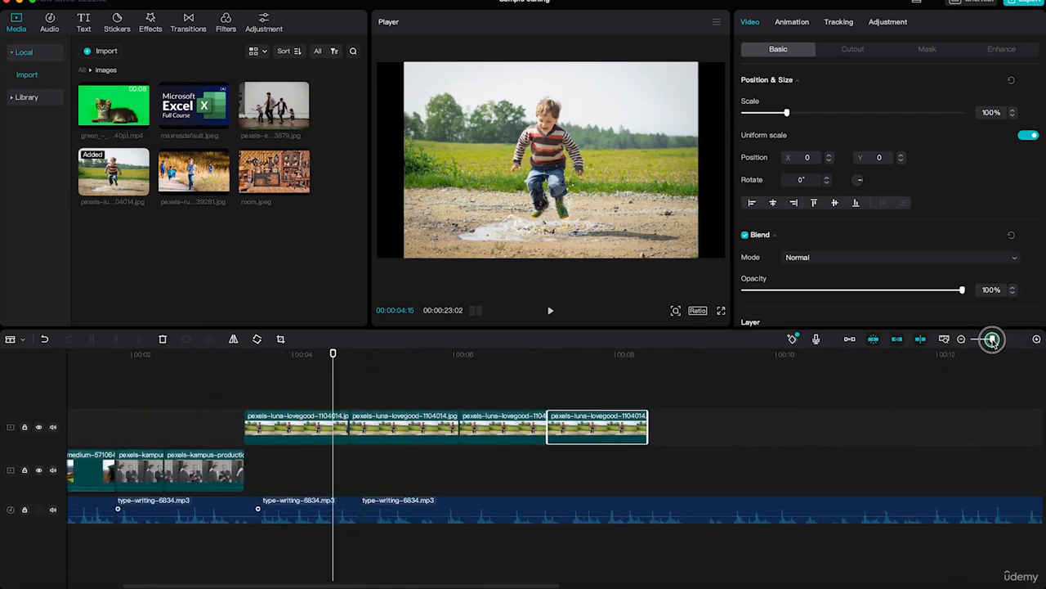
pyautogui.click(944, 339)
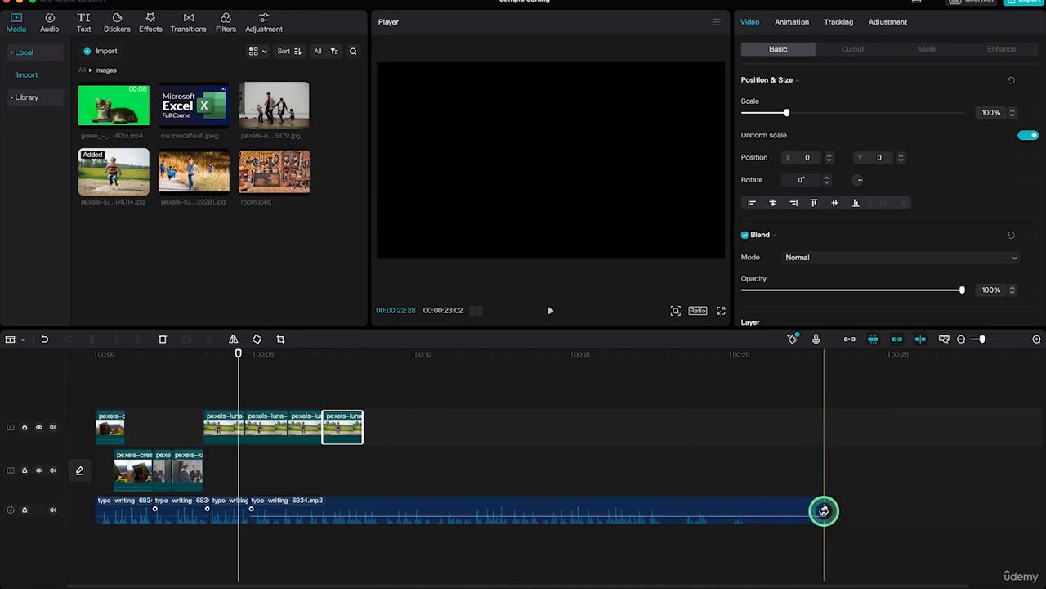
pyautogui.moveTo(824, 511); pyautogui.dragTo(453, 507)
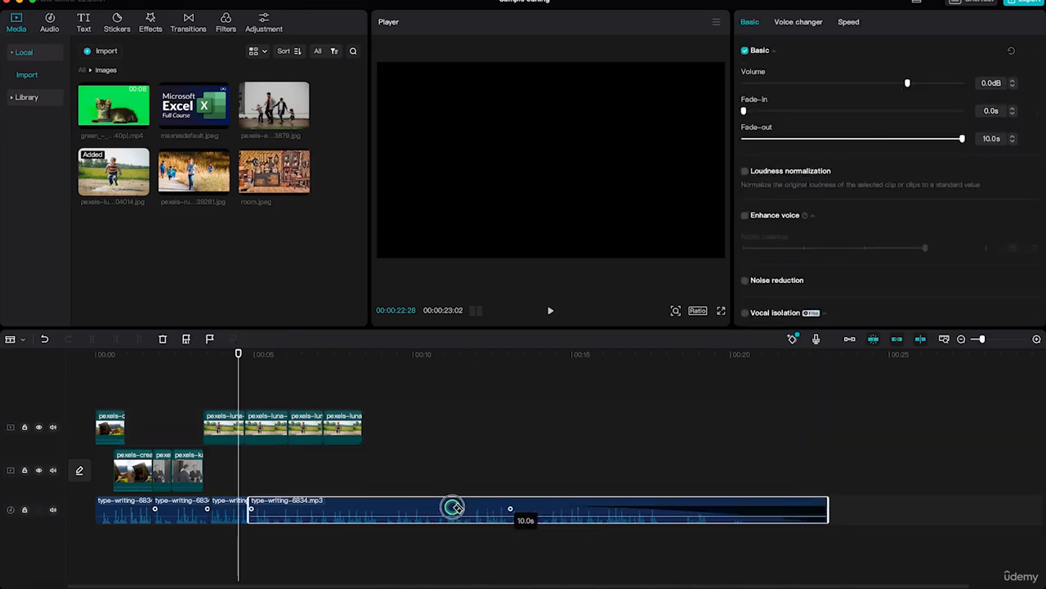
# Try splitting a short piece off the end of the last type-writing-6834.mp3 clip, testing undo and redo, and undo the split.
pyautogui.moveTo(568, 538); pyautogui.dragTo(806, 511)
pyautogui.click(804, 511)
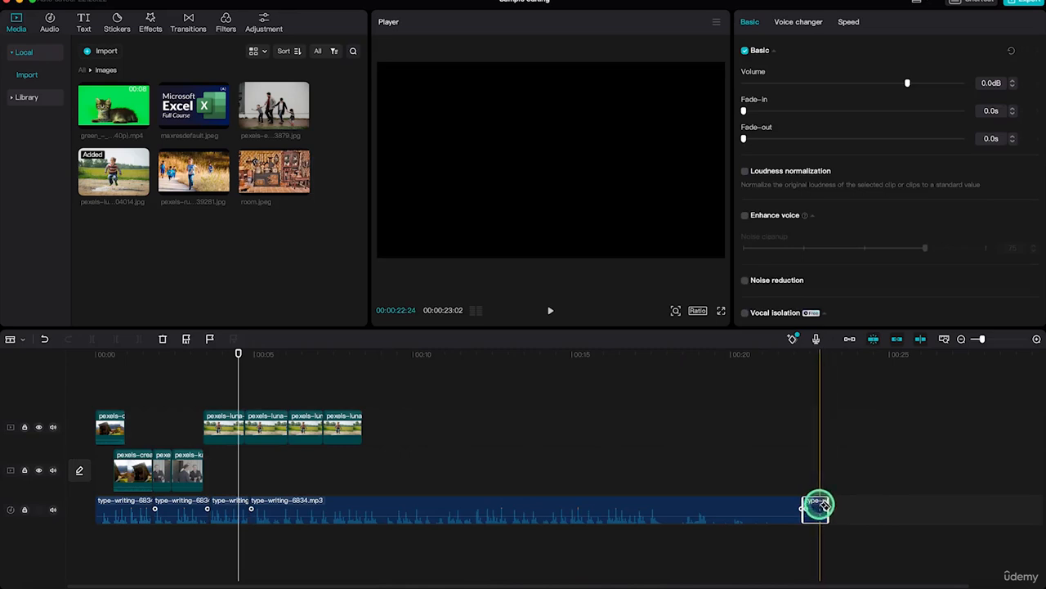
pyautogui.press('super+z')
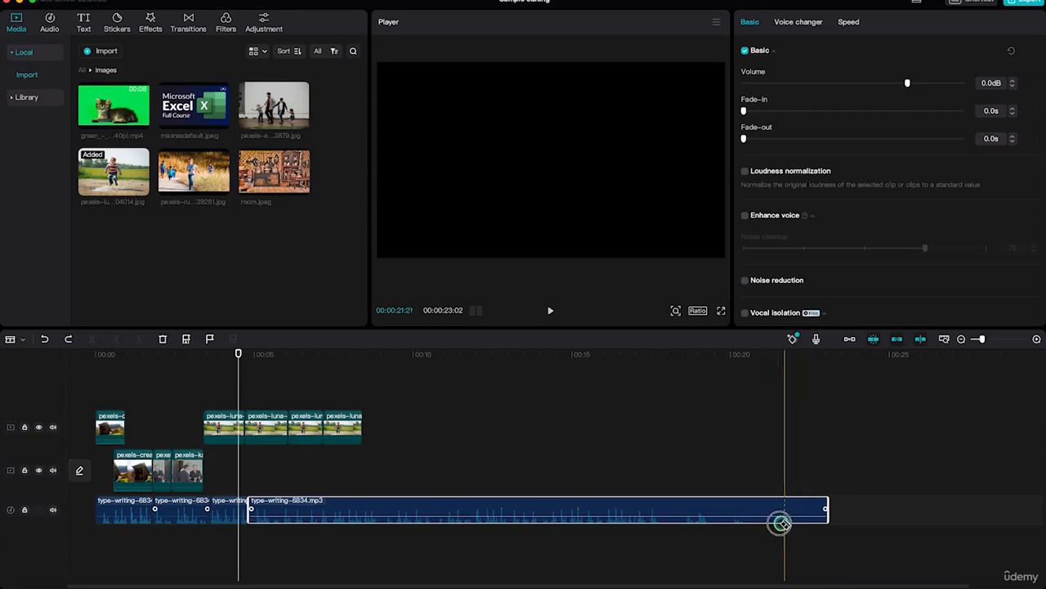
pyautogui.press('super+shift+z')
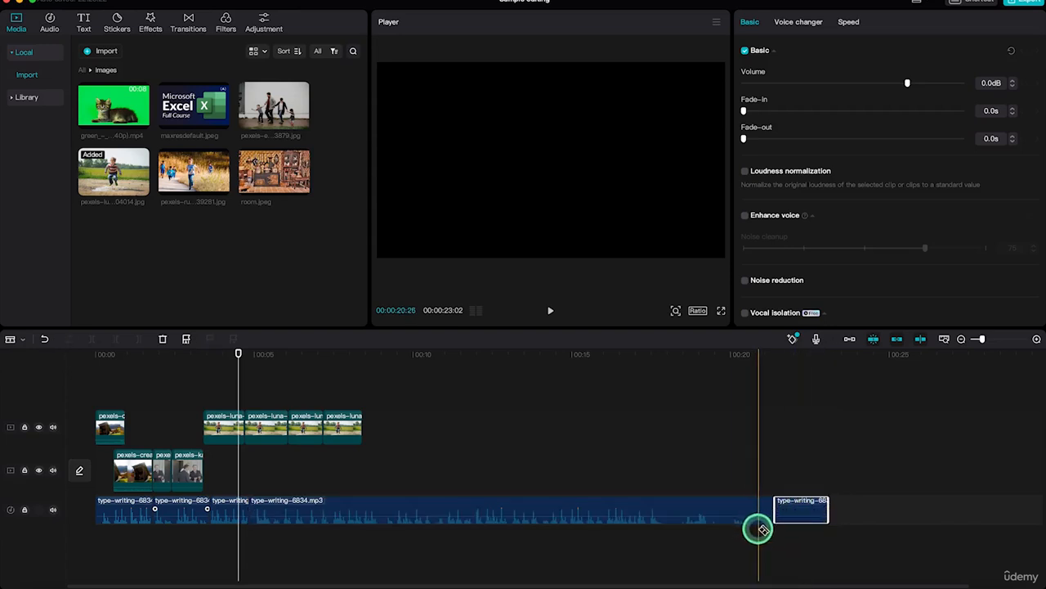
pyautogui.press('super+z')
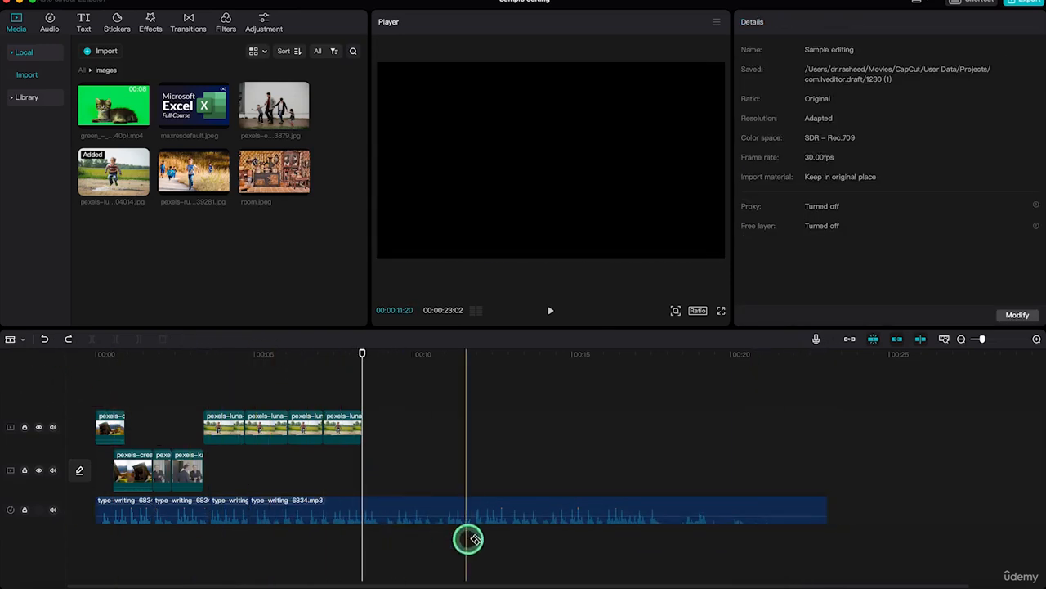
# Shorten the last type-writing-6834.mp3 piece from its end toward the end of the last image piece.
pyautogui.click(463, 516)
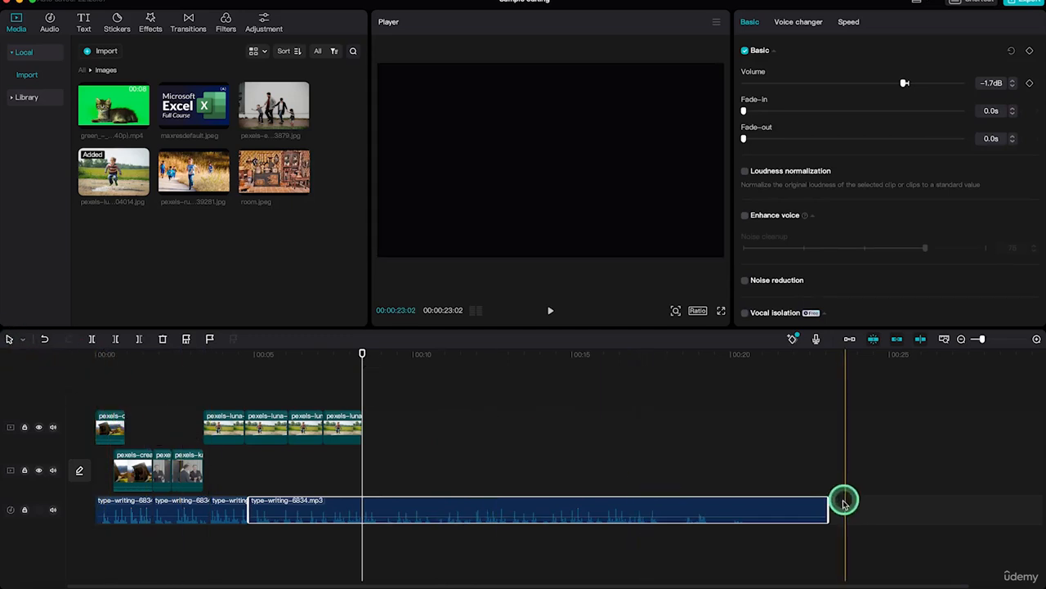
pyautogui.moveTo(830, 508); pyautogui.dragTo(396, 526)
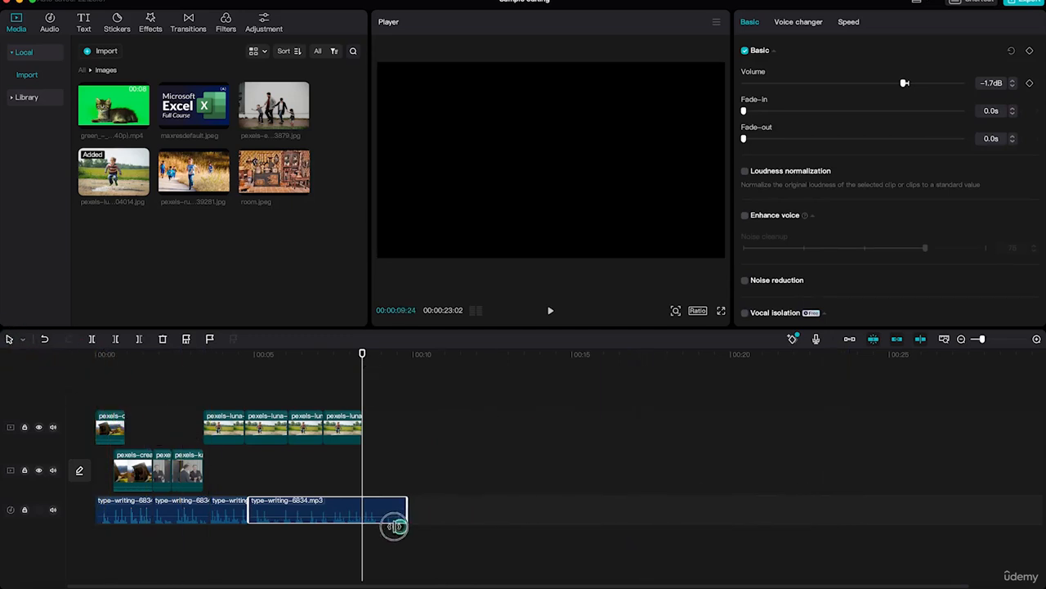